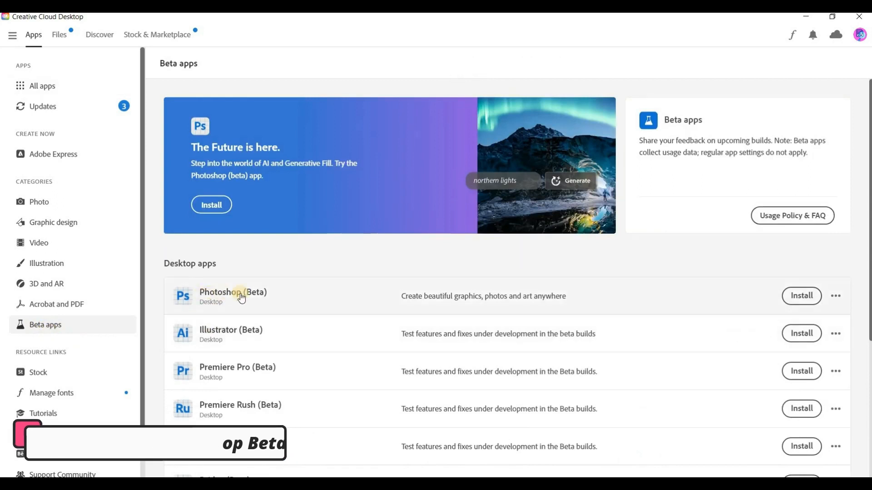
# Install Photoshop (Beta) from the Creative Cloud beta apps
pyautogui.click(798, 302)
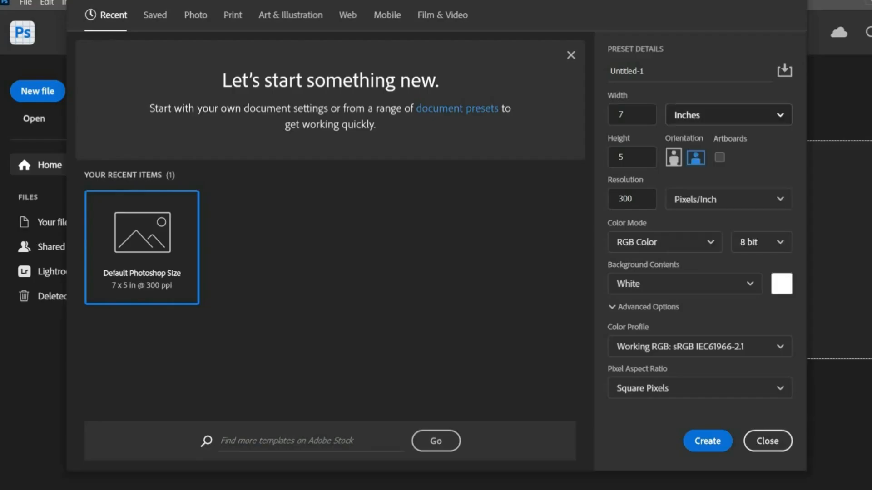
# Create a new document 7 inches wide and 5 inches high at 300 pixels/inch with a white background
pyautogui.doubleClick(621, 114)
pyautogui.write('29')
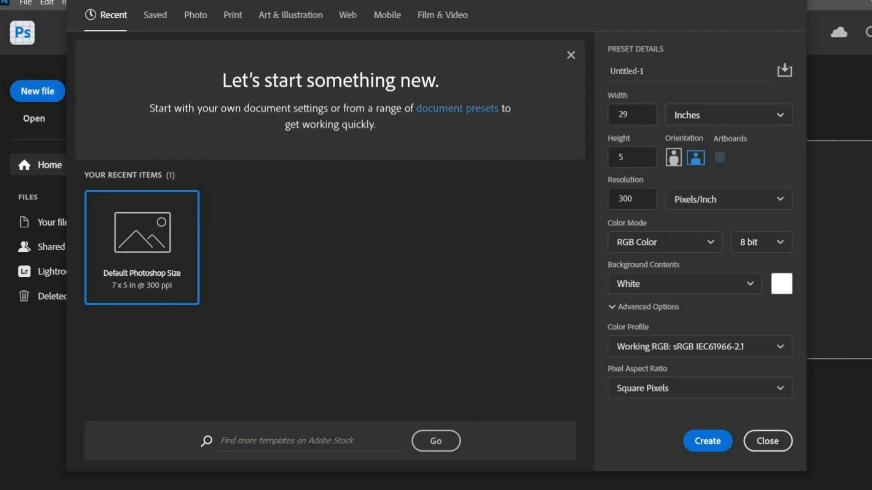
pyautogui.doubleClick(623, 114)
pyautogui.write('7')
pyautogui.press('Return')
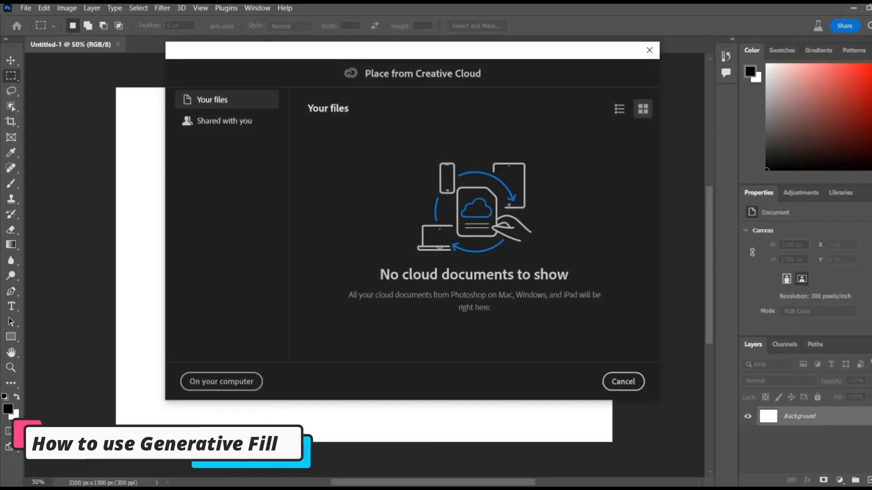
# Place the photo of the woman on the motorcycle from the computer and check that the Contextual Task Bar is enabled
pyautogui.click(221, 382)
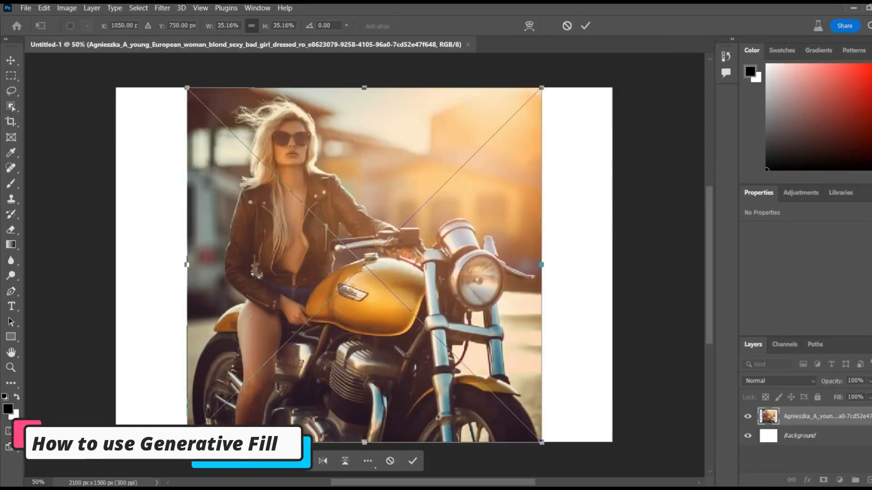
pyautogui.press('Return')
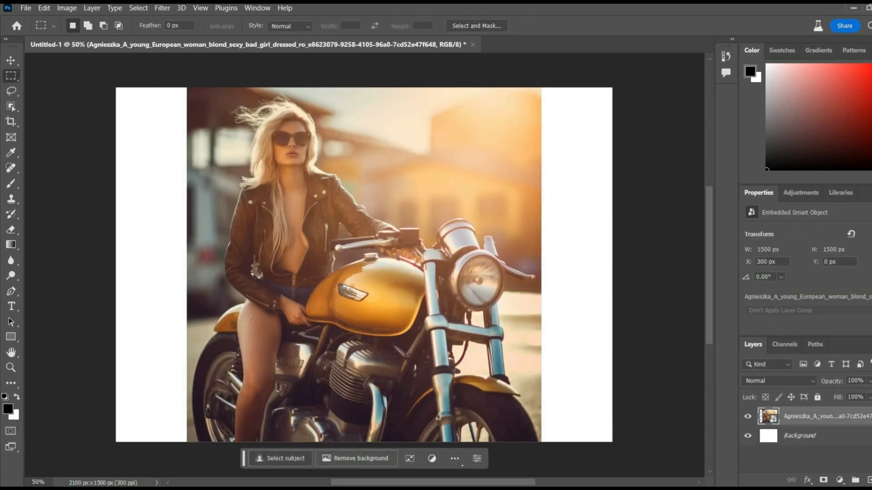
pyautogui.click(257, 8)
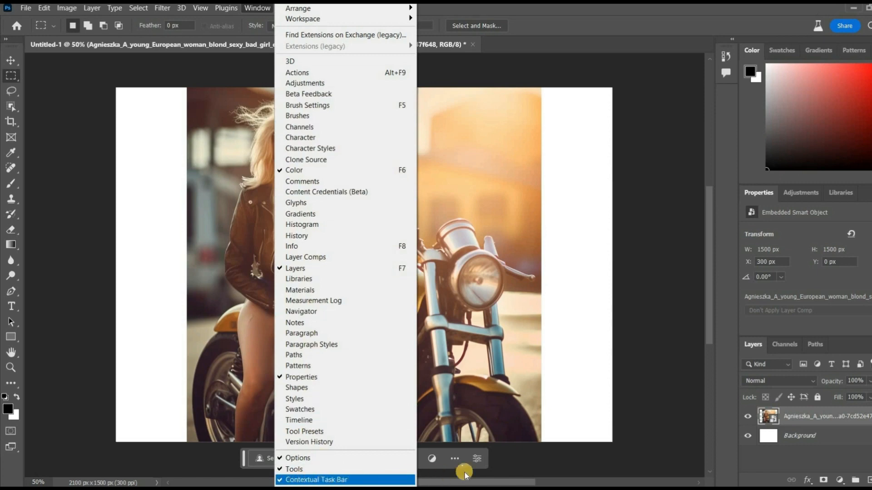
pyautogui.click(532, 460)
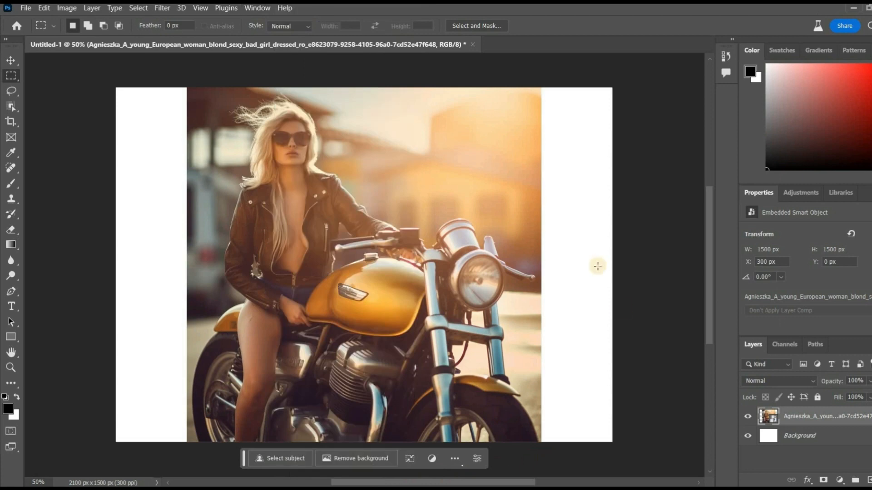
# Delete the Background layer and extend the canvas on all sides of the photo with the Crop tool to about 2556 x 2412 px
pyautogui.click(790, 436)
pyautogui.press('Delete')
pyautogui.press('c')
pyautogui.moveTo(361, 89); pyautogui.dragTo(362, 55)
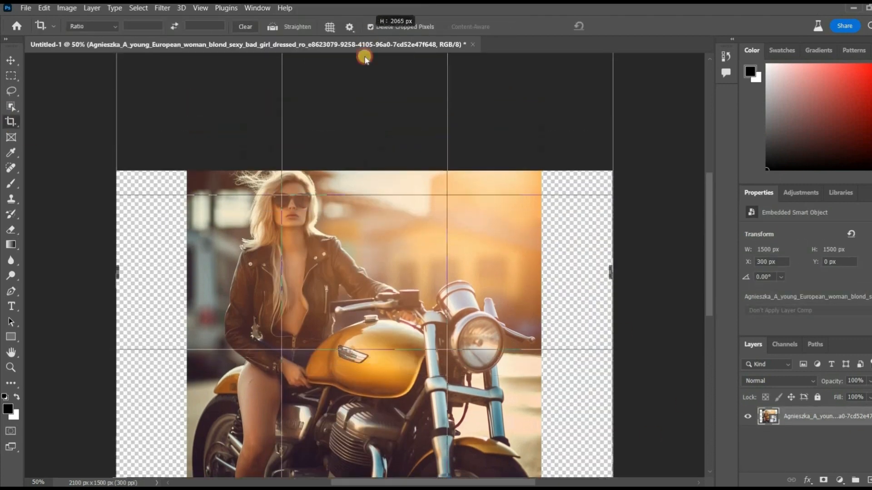
pyautogui.moveTo(610, 288); pyautogui.dragTo(654, 300)
pyautogui.moveTo(88, 288); pyautogui.dragTo(59, 288)
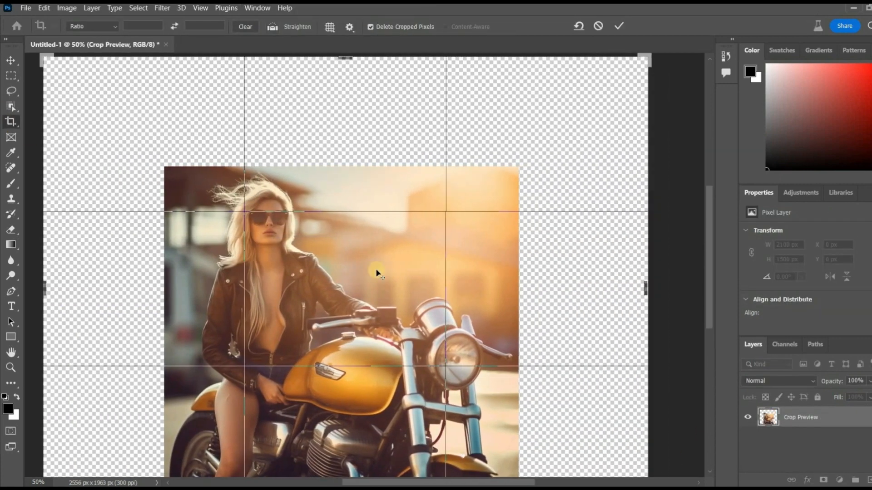
pyautogui.scroll(-3, 376, 273)
pyautogui.moveTo(354, 418); pyautogui.dragTo(356, 444)
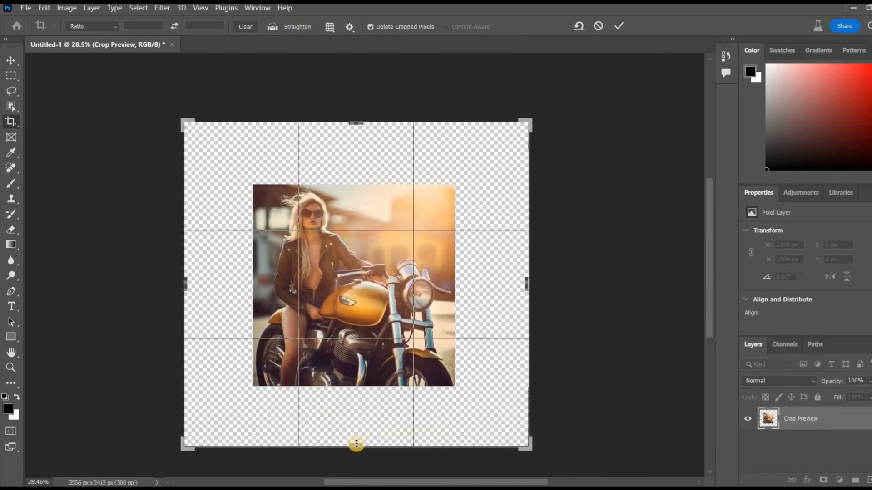
pyautogui.click(616, 26)
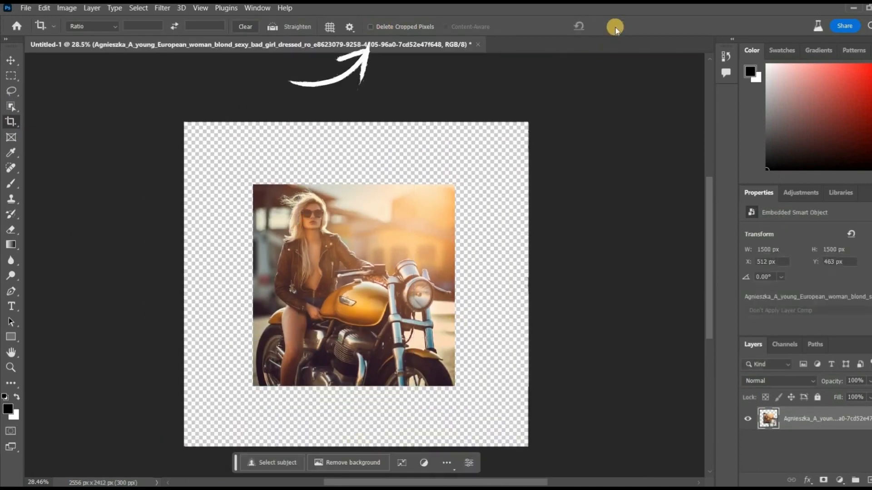
# Select the entire transparent border, slightly overlapping the photo's edges, by adding four rectangular marquee selections together
pyautogui.click(11, 76)
pyautogui.click(89, 27)
pyautogui.moveTo(171, 95); pyautogui.dragTo(257, 447)
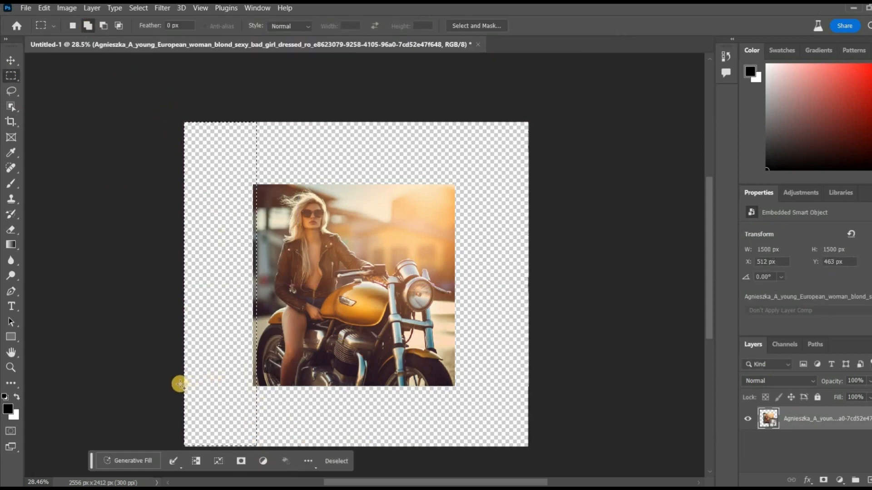
pyautogui.moveTo(180, 384); pyautogui.dragTo(536, 467)
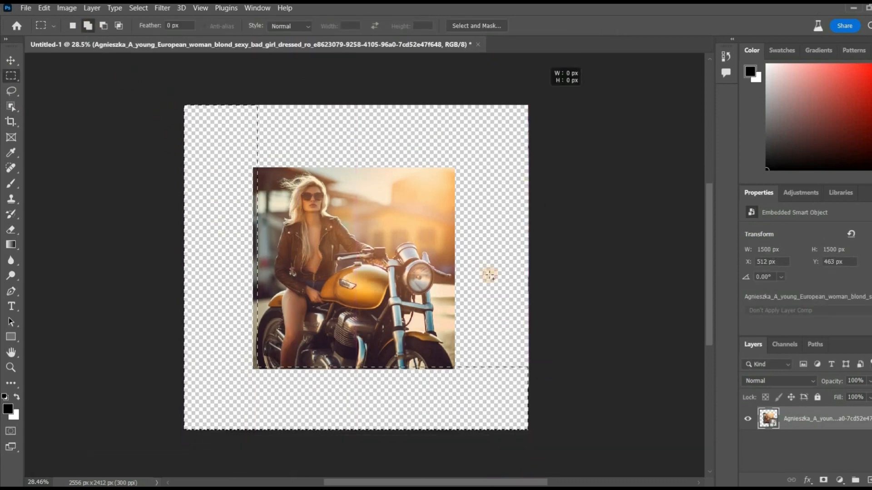
pyautogui.moveTo(533, 173); pyautogui.dragTo(453, 437)
pyautogui.moveTo(453, 109); pyautogui.dragTo(167, 183)
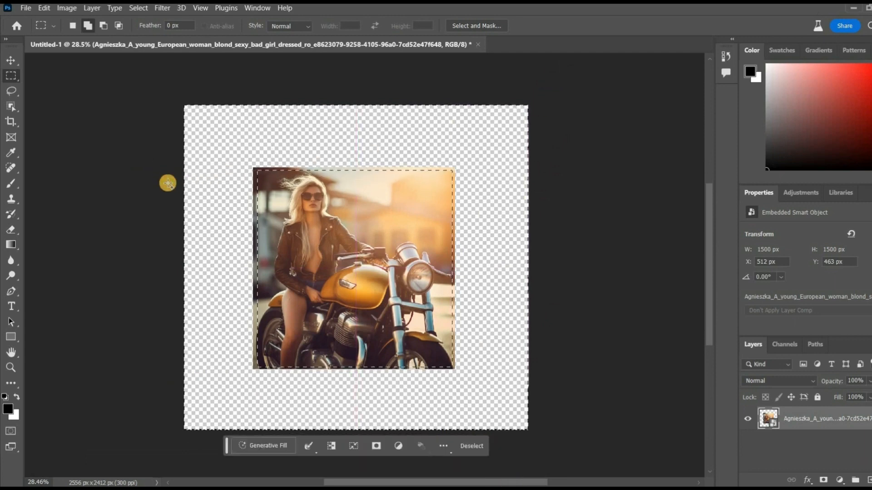
# Fill the selected border using Generative Fill with a blank prompt and choose the sixth variation
pyautogui.click(270, 447)
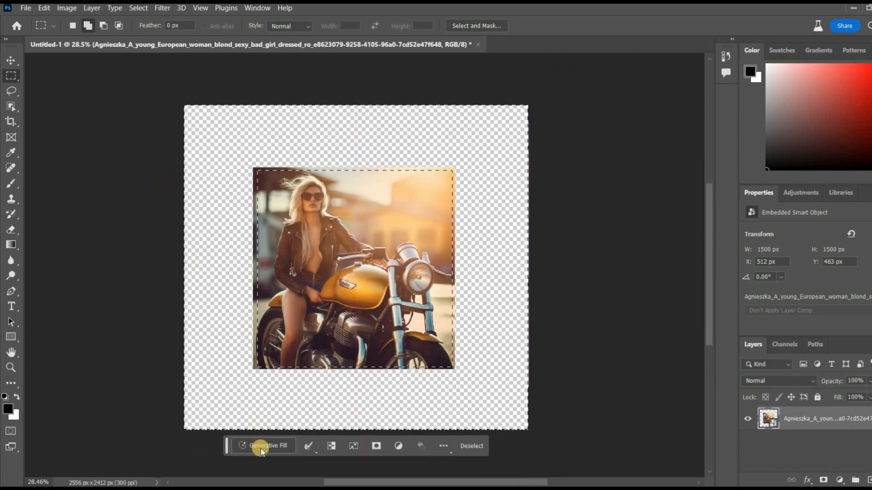
pyautogui.press('Return')
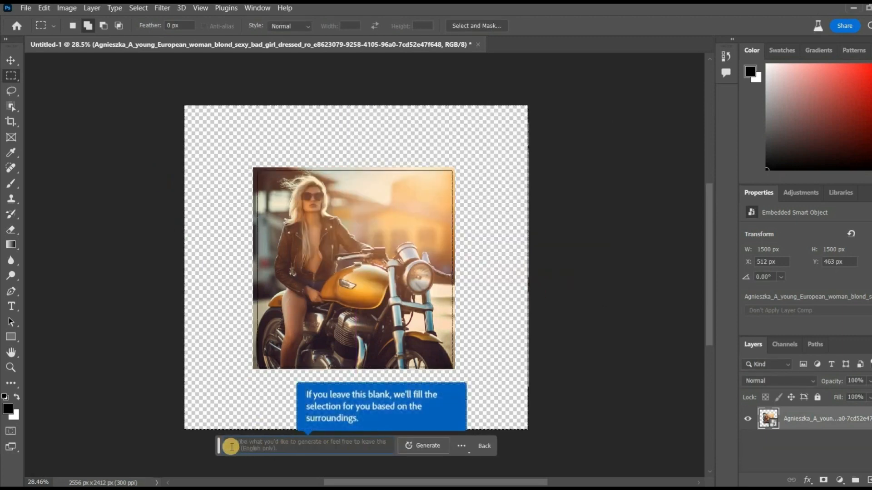
pyautogui.click(421, 448)
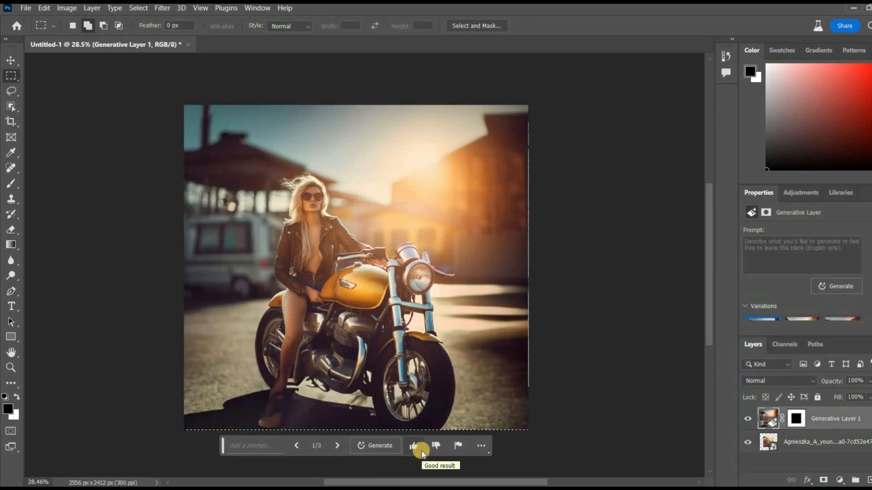
pyautogui.click(336, 449)
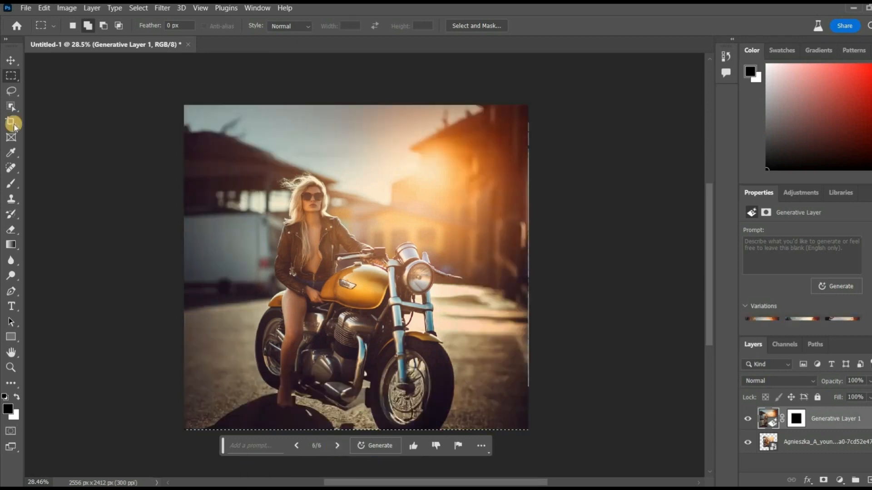
# Remove the logo from the motorcycle's fuel tank with a lasso selection and blank-prompt Generative Fill, choosing the third variation
pyautogui.click(11, 91)
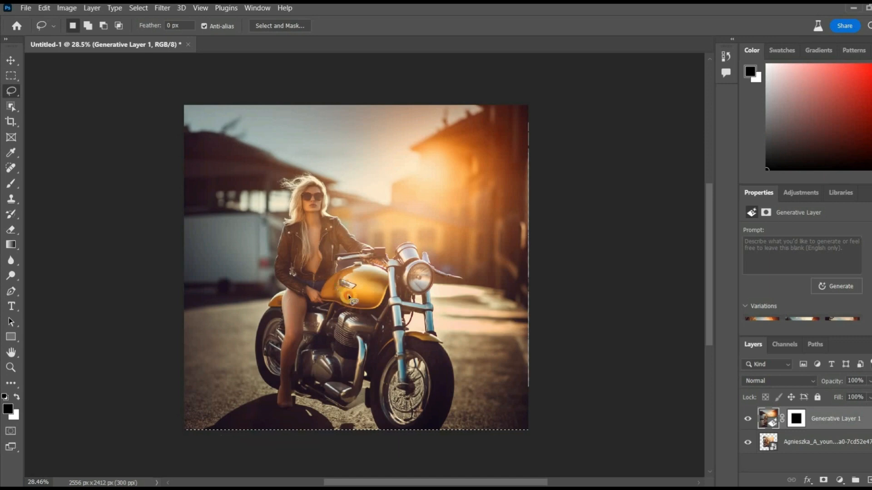
pyautogui.moveTo(335, 285); pyautogui.dragTo(336, 287)
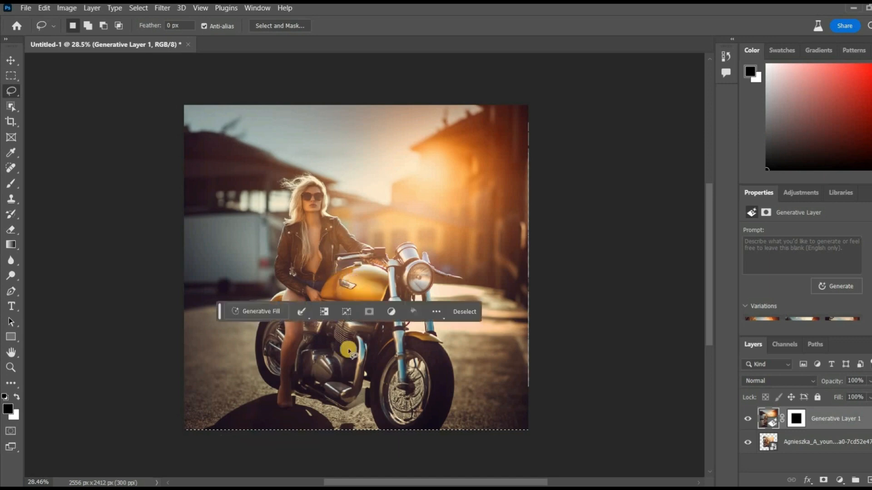
pyautogui.click(255, 313)
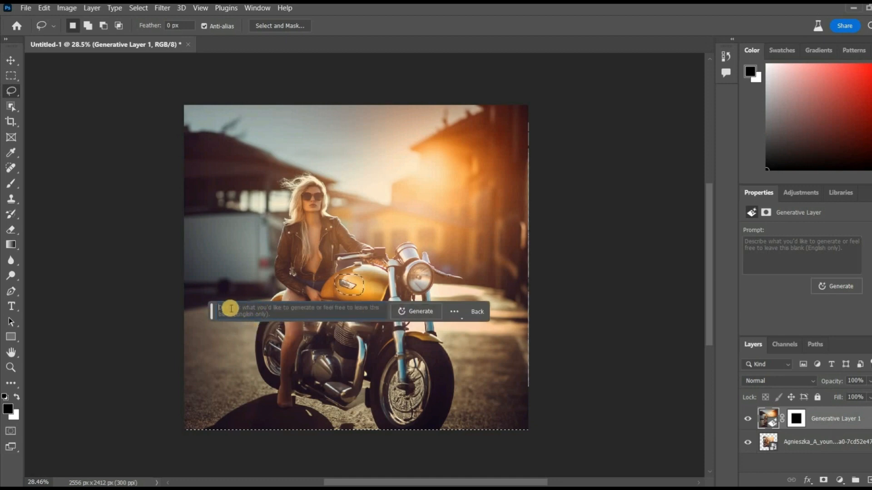
pyautogui.click(411, 309)
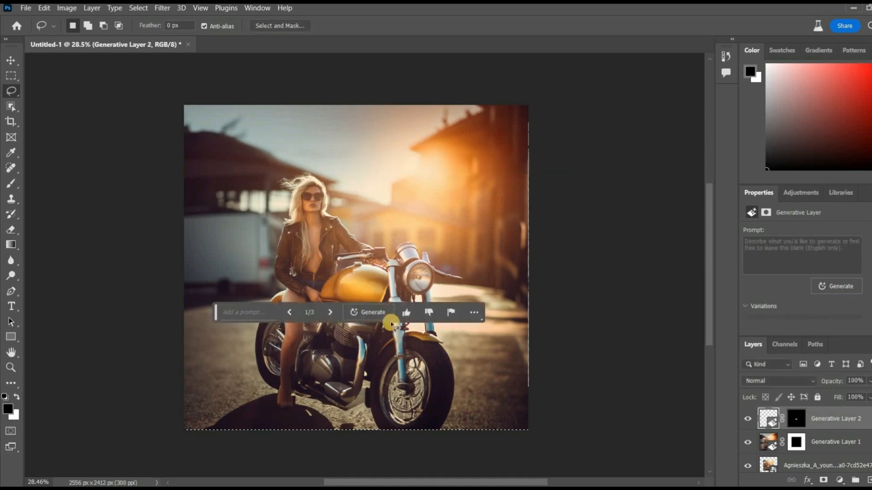
pyautogui.hscroll(-2, 393, 300)
pyautogui.scroll(4, 393, 298)
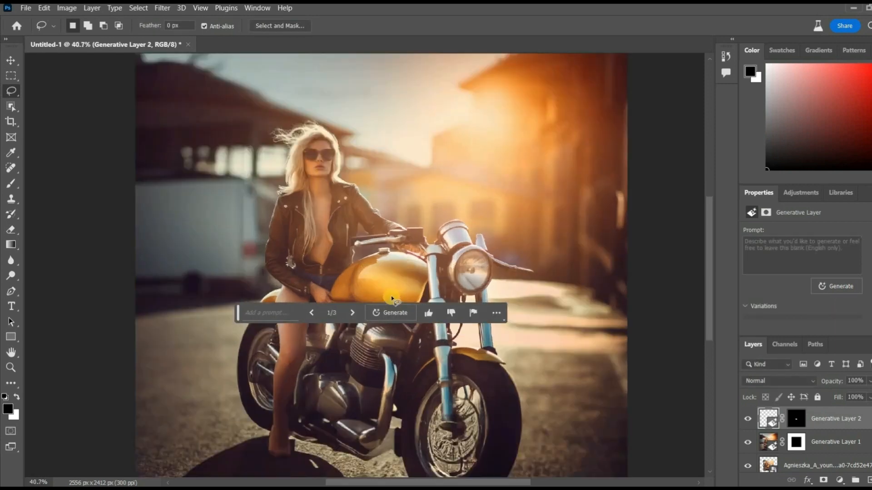
pyautogui.click(340, 313)
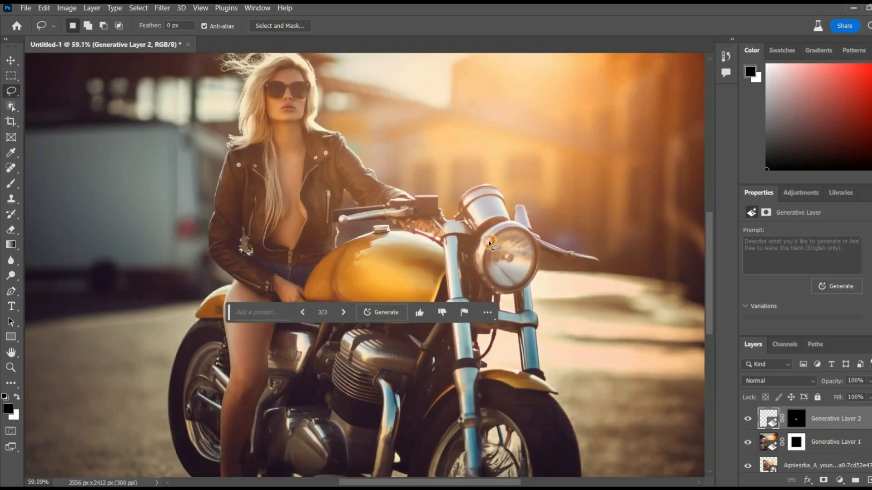
# Lasso the motorcycle's headlight, regenerate it using Generative Fill with a blank prompt, and keep the third variation
pyautogui.moveTo(490, 245)
pyautogui.mouseDown()
pyautogui.moveTo(500, 287)
pyautogui.moveTo(487, 254)
pyautogui.mouseUp()
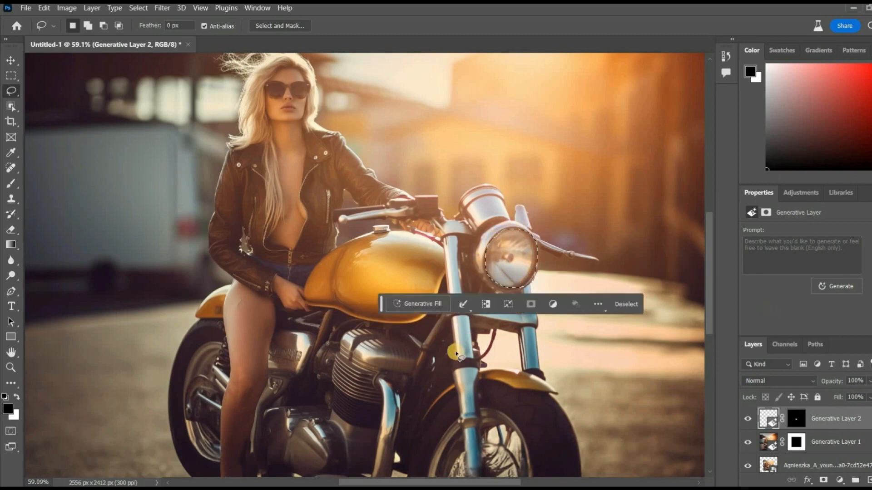
pyautogui.click(418, 303)
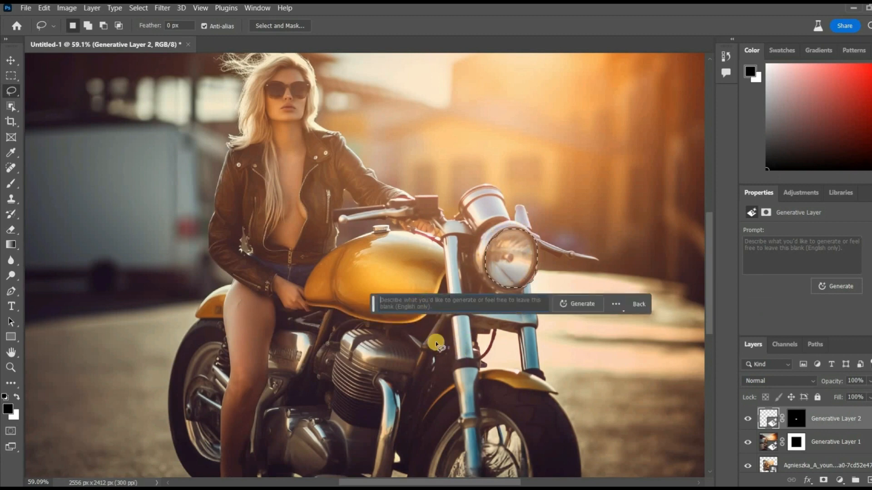
pyautogui.click(567, 307)
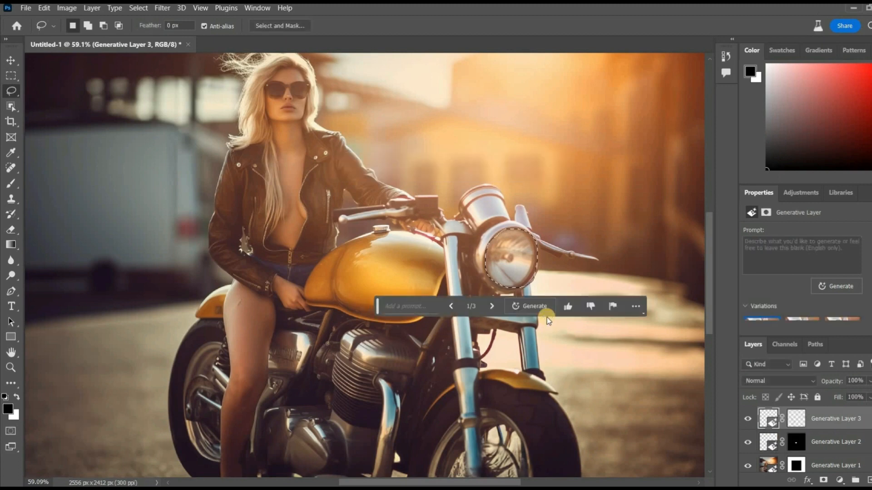
pyautogui.click(491, 306)
pyautogui.click(491, 307)
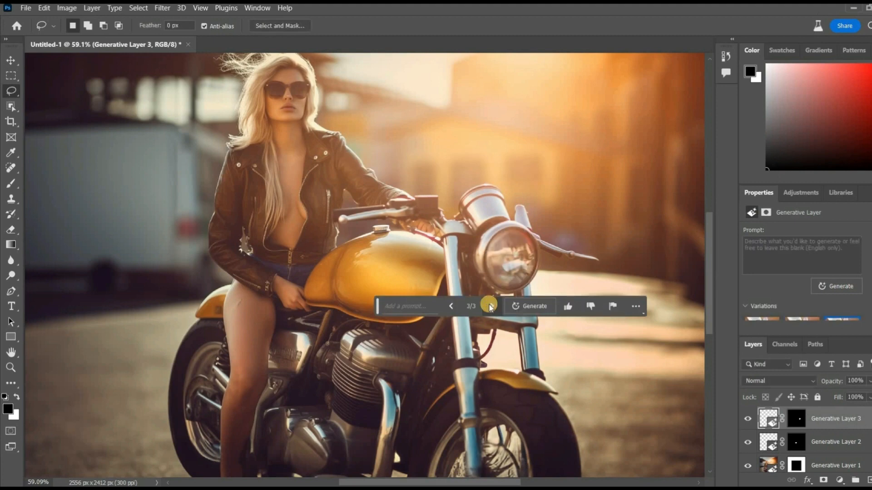
pyautogui.scroll(-3, 490, 313)
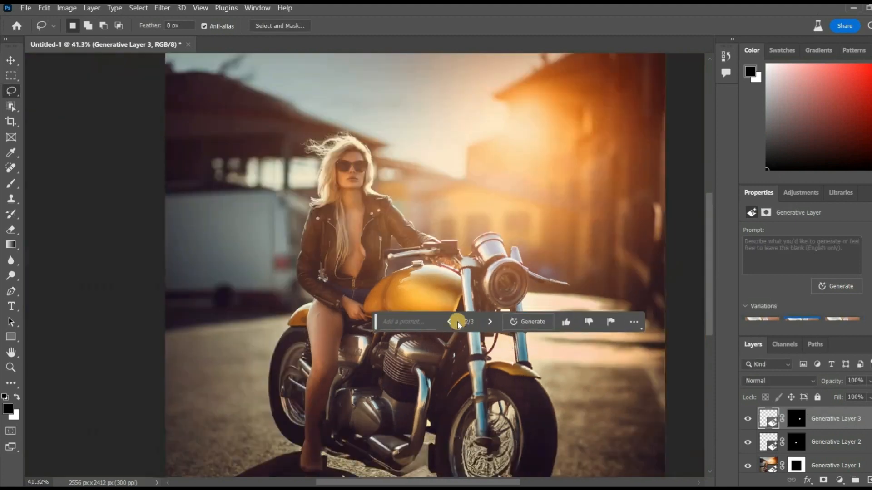
pyautogui.click(449, 322)
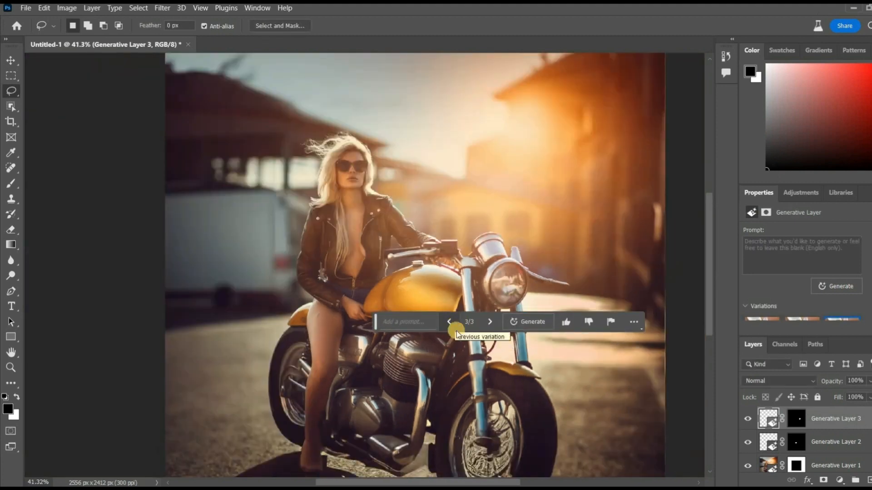
# Replace the white truck behind the woman using a lasso selection and blank-prompt Generative Fill, choosing the third variation
pyautogui.scroll(-2, 431, 400)
pyautogui.scroll(4, 253, 354)
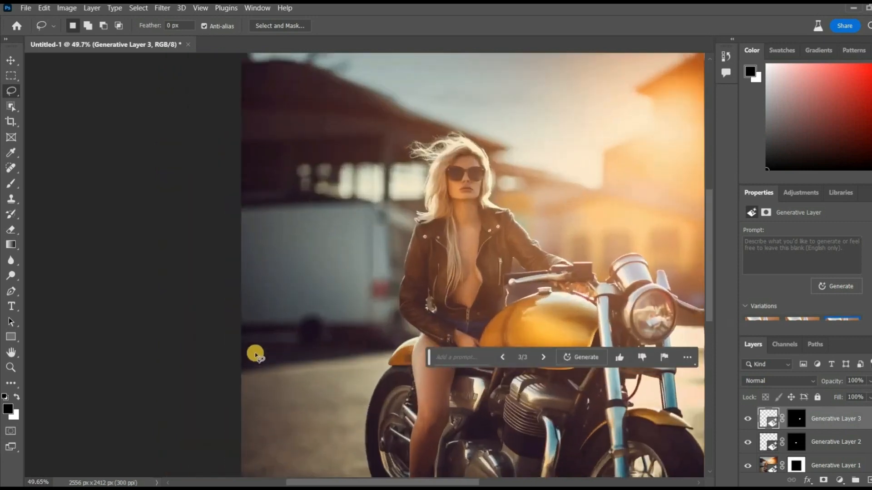
pyautogui.moveTo(242, 371)
pyautogui.mouseDown()
pyautogui.moveTo(394, 346)
pyautogui.moveTo(396, 283)
pyautogui.moveTo(413, 220)
pyautogui.moveTo(374, 201)
pyautogui.moveTo(285, 202)
pyautogui.moveTo(240, 221)
pyautogui.moveTo(241, 370)
pyautogui.mouseUp()
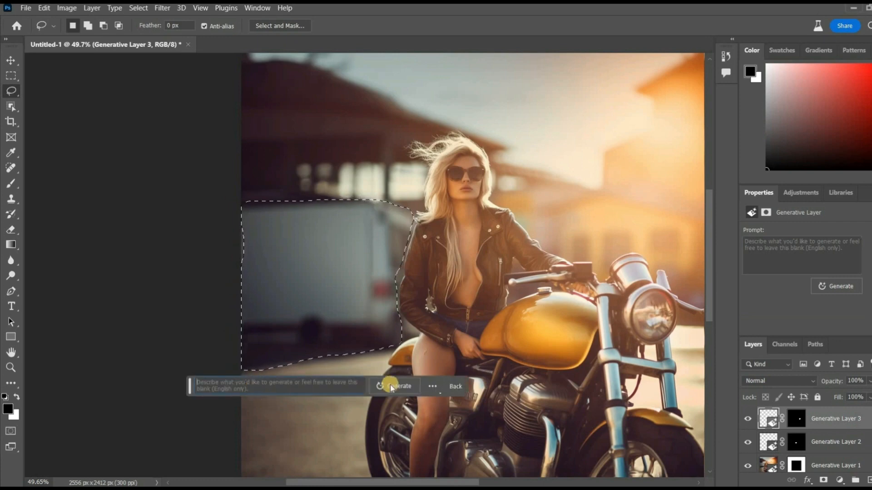
pyautogui.click(394, 386)
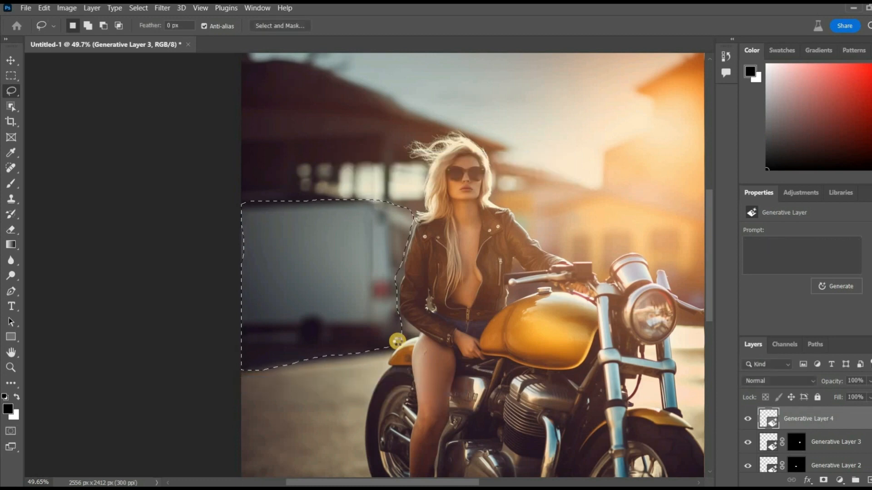
pyautogui.scroll(-3, 397, 342)
pyautogui.click(344, 372)
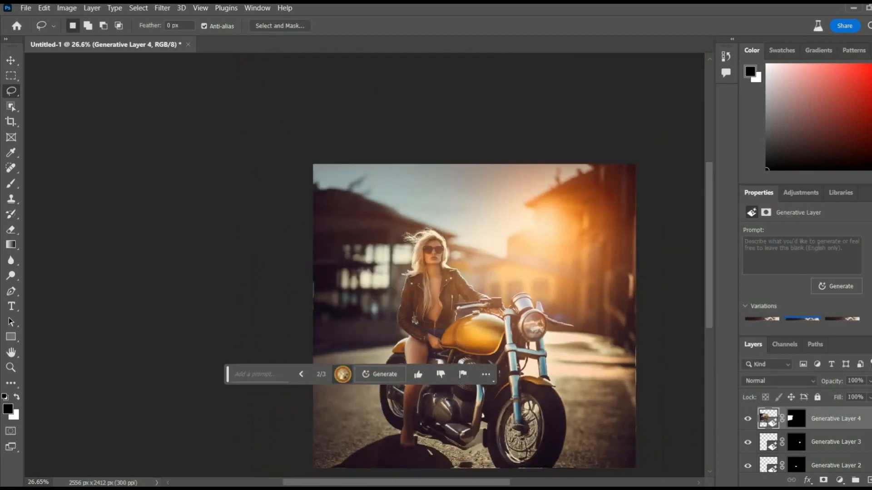
pyautogui.click(343, 372)
pyautogui.scroll(3, 468, 347)
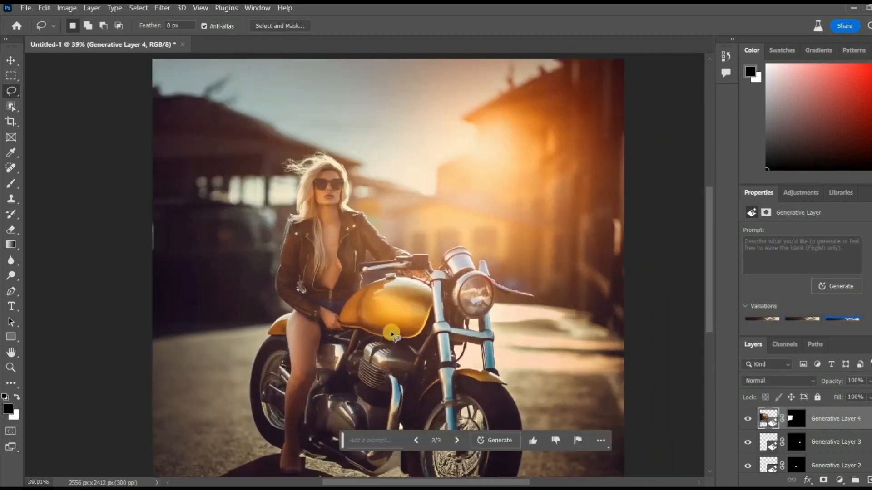
pyautogui.scroll(2, 392, 335)
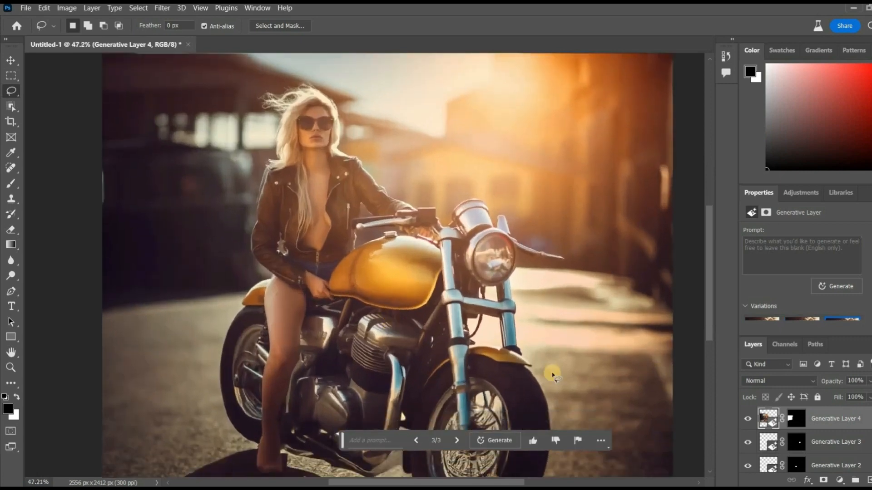
pyautogui.scroll(1, 552, 376)
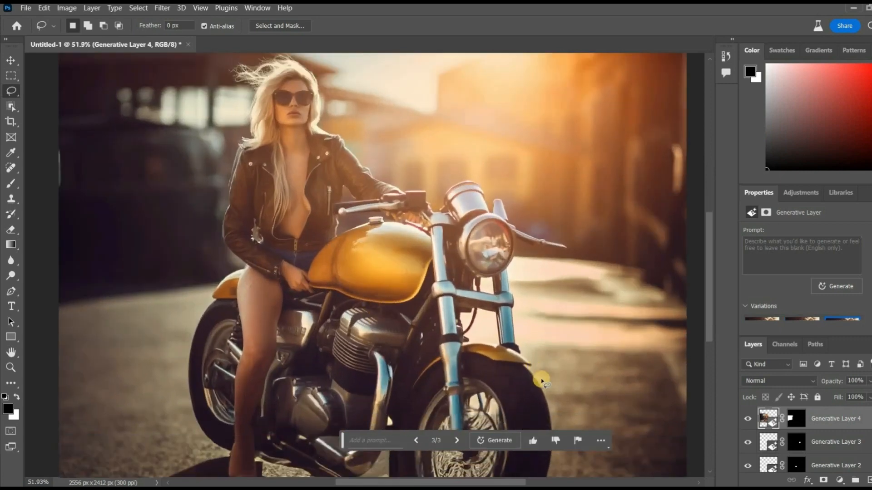
pyautogui.scroll(-3, 785, 420)
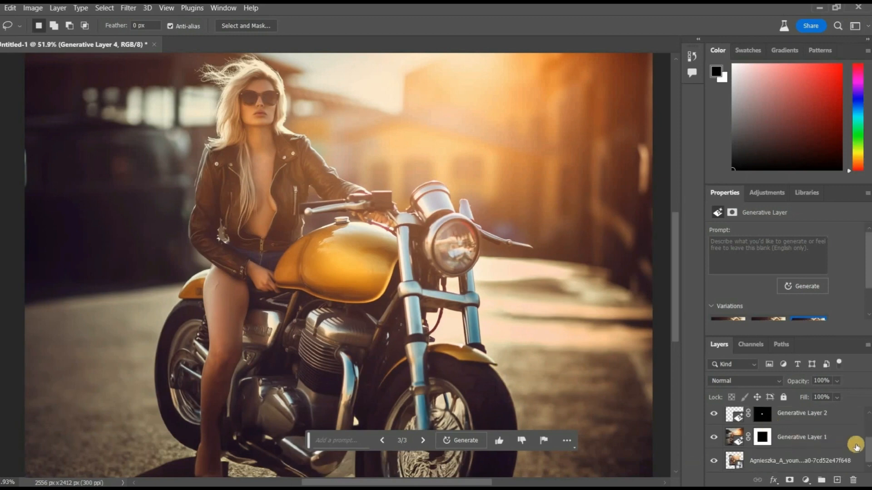
pyautogui.moveTo(867, 451); pyautogui.dragTo(868, 424)
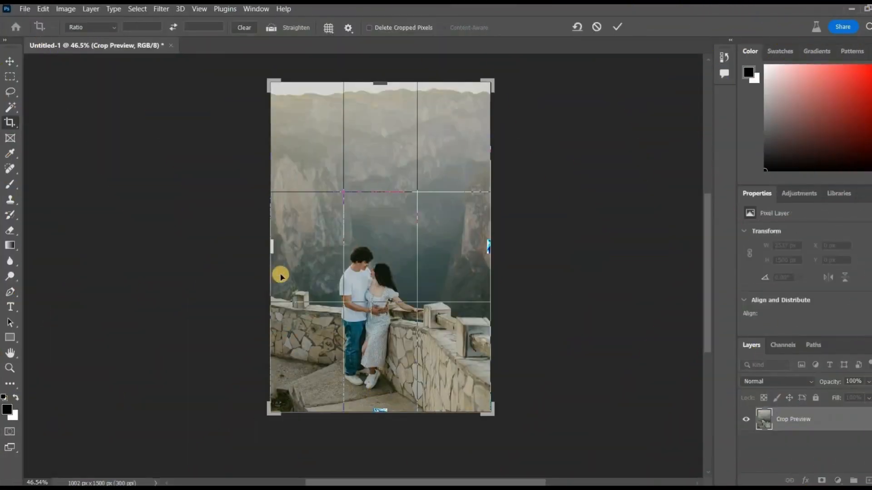
# Extend the couple photo's canvas on all four sides with the Crop tool to about 1966 × 2535 px
pyautogui.scroll(-3, 283, 276)
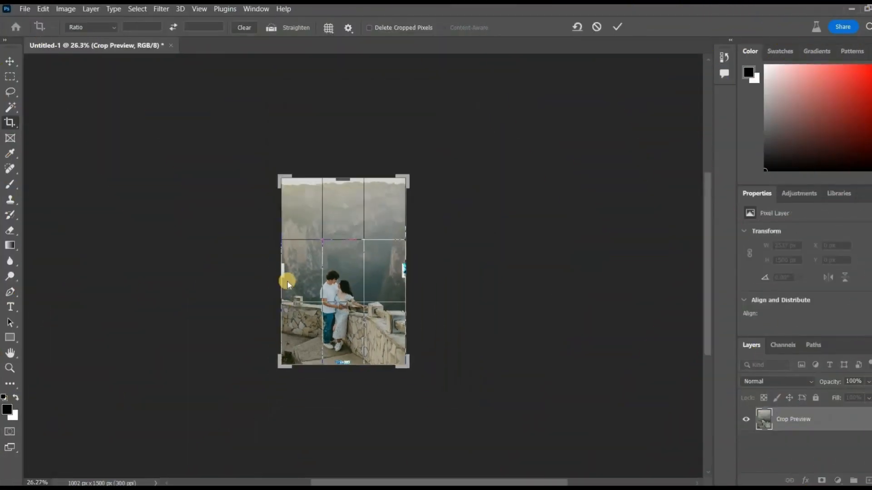
pyautogui.moveTo(288, 276); pyautogui.dragTo(249, 270)
pyautogui.moveTo(343, 177); pyautogui.dragTo(344, 150)
pyautogui.moveTo(432, 271); pyautogui.dragTo(467, 271)
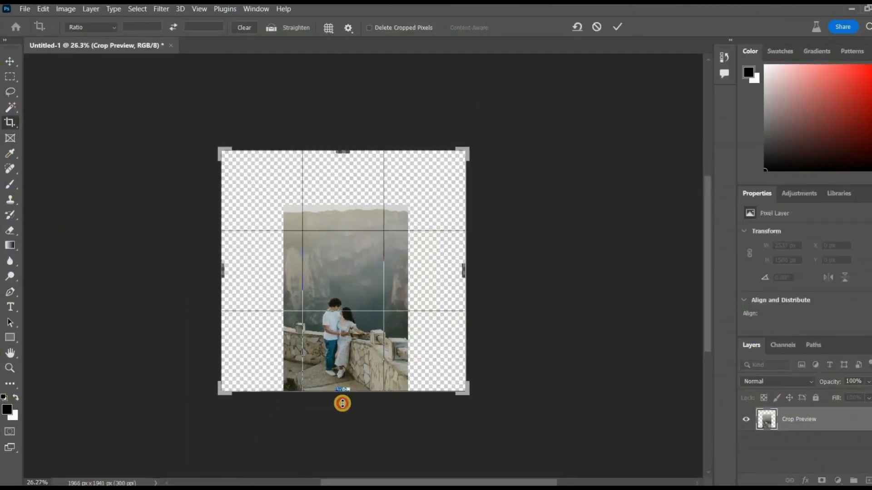
pyautogui.moveTo(343, 397); pyautogui.dragTo(344, 431)
pyautogui.scroll(1, 380, 407)
pyautogui.click(618, 26)
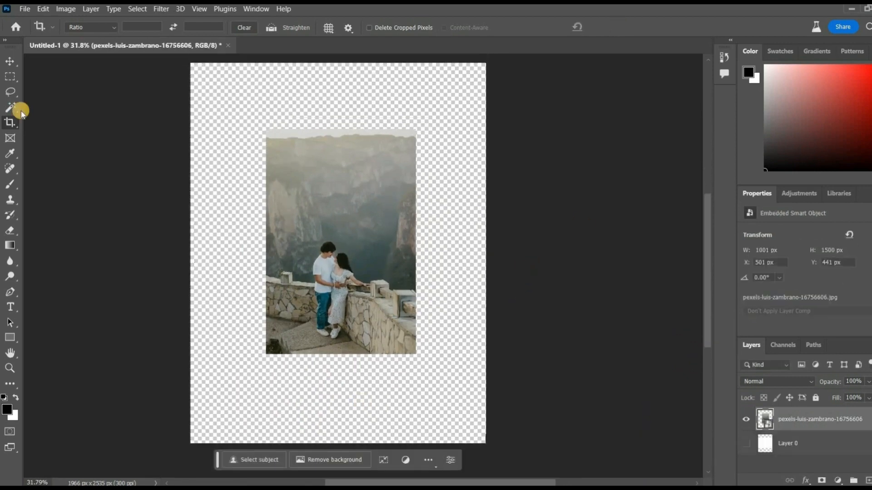
# Select the empty canvas border around the couple photo with combined rectangular marquees, slightly overlapping the photo's edges
pyautogui.click(11, 77)
pyautogui.moveTo(258, 355); pyautogui.dragTo(269, 450)
pyautogui.moveTo(184, 59); pyautogui.dragTo(509, 135)
pyautogui.moveTo(493, 58); pyautogui.dragTo(411, 449)
pyautogui.moveTo(513, 343); pyautogui.dragTo(184, 457)
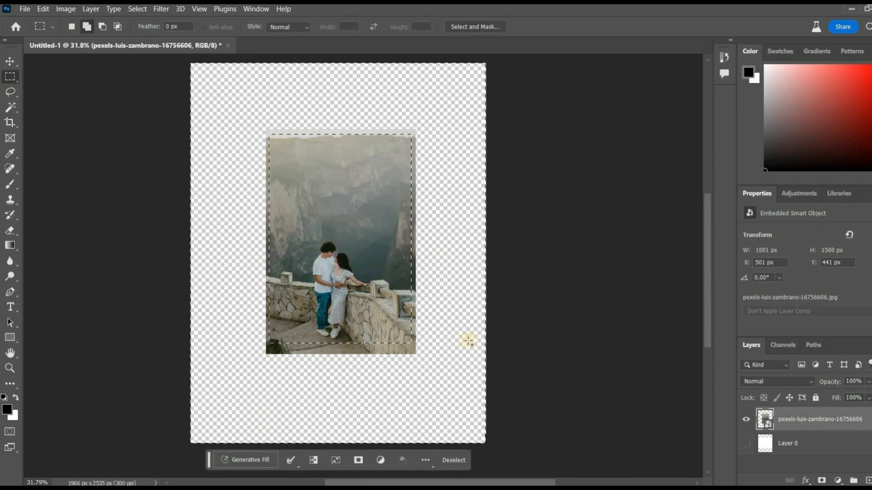
# Fill the selected border using Generative Fill with a blank prompt, compare the three variations and choose the second
pyautogui.click(257, 459)
pyautogui.click(387, 461)
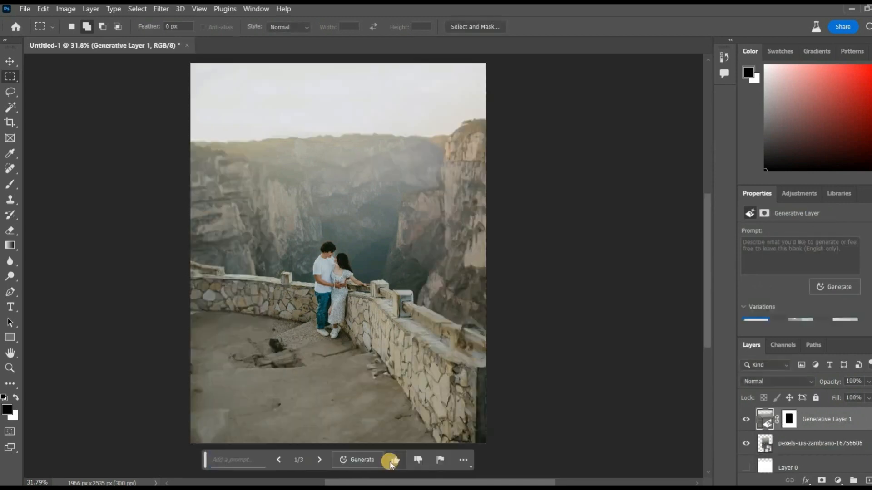
pyautogui.click(319, 459)
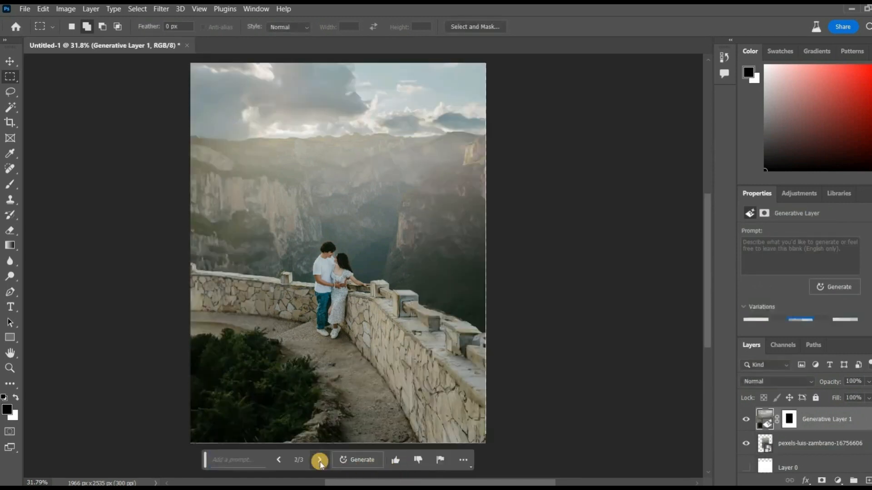
pyautogui.click(319, 459)
pyautogui.click(279, 460)
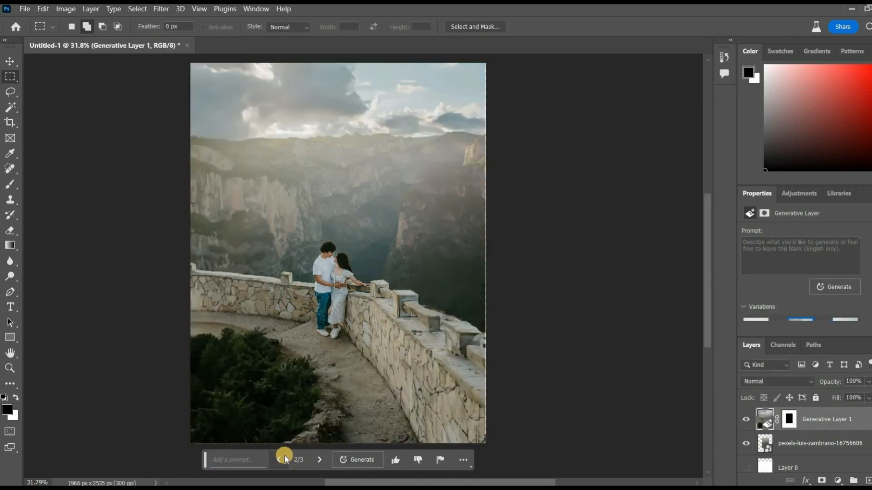
# Lasso the mountains and sky behind the couple, following the top of the stone wall and the couple's outline
pyautogui.click(10, 93)
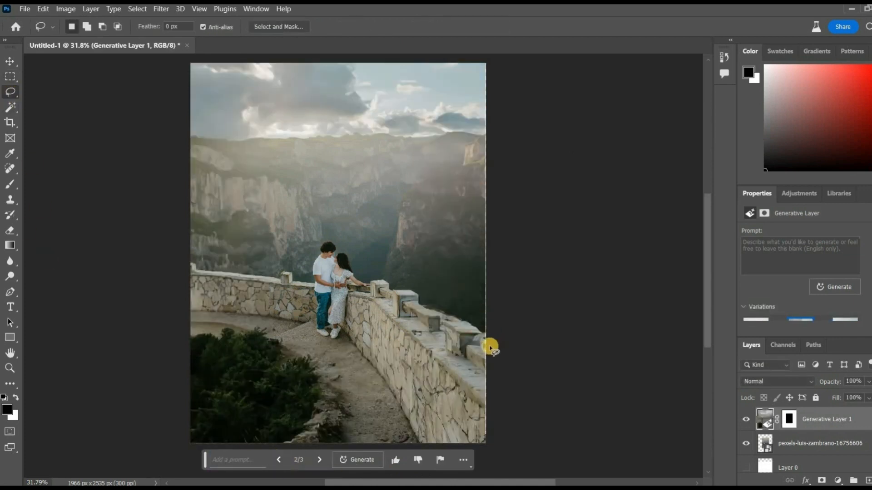
pyautogui.moveTo(490, 347)
pyautogui.mouseDown()
pyautogui.moveTo(471, 326)
pyautogui.moveTo(430, 312)
pyautogui.mouseUp()
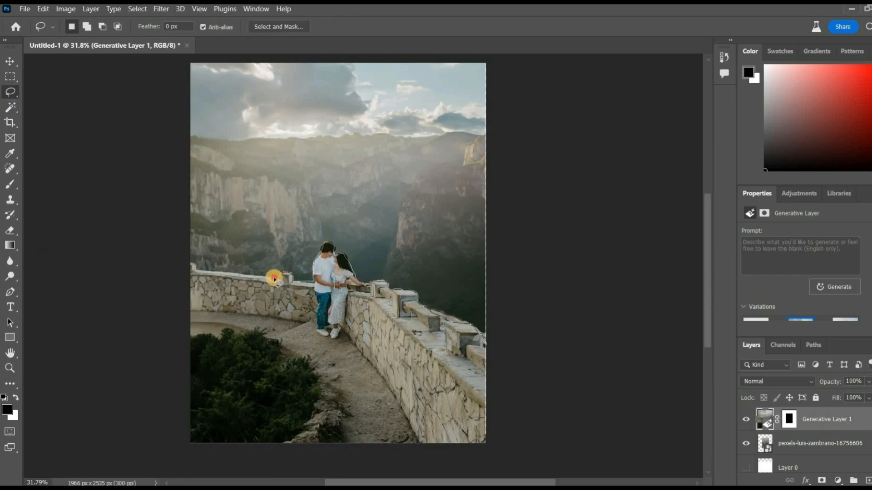
pyautogui.moveTo(172, 150)
pyautogui.mouseDown()
pyautogui.moveTo(549, 259)
pyautogui.moveTo(483, 305)
pyautogui.mouseUp()
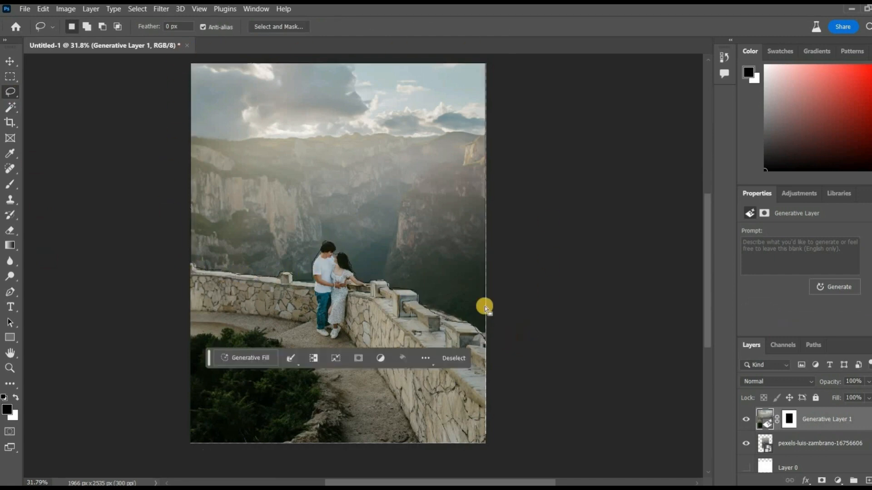
pyautogui.scroll(2, 415, 229)
pyautogui.scroll(1, 327, 332)
# Replace the selected mountain background using Generative Fill with a blank prompt, compare the variations and keep the first
pyautogui.click(237, 431)
pyautogui.click(386, 430)
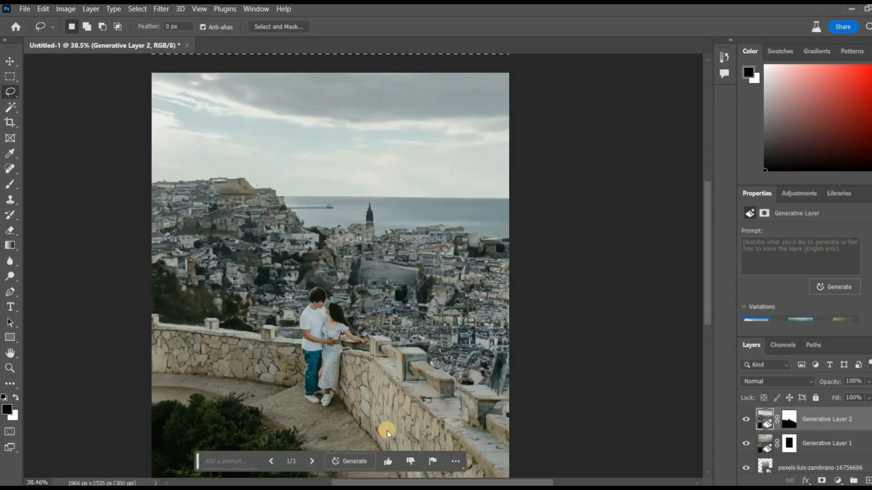
pyautogui.click(311, 462)
pyautogui.click(311, 462)
pyautogui.click(311, 463)
pyautogui.scroll(2, 340, 369)
pyautogui.scroll(-3, 336, 364)
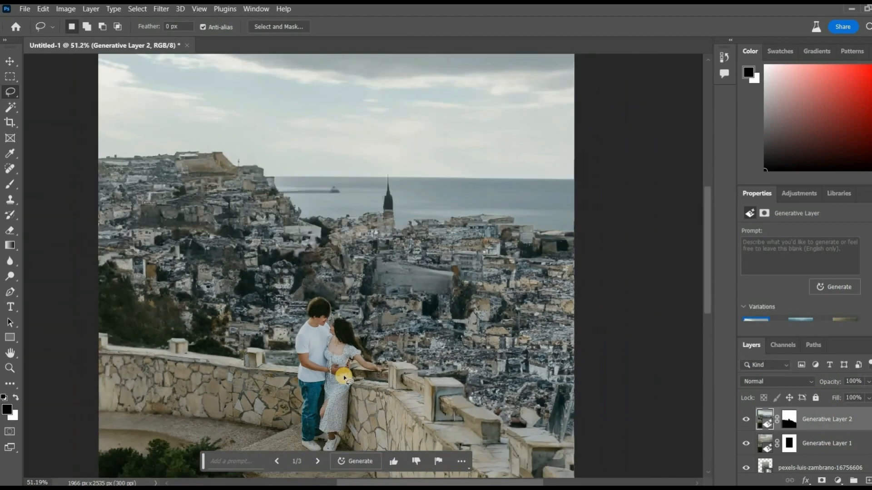
pyautogui.scroll(-1, 335, 361)
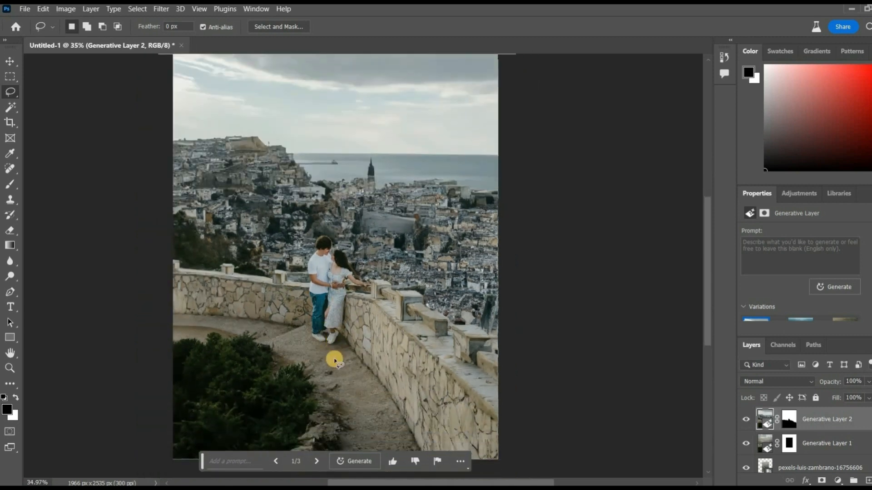
# Lasso the photo's left side and upper sky, generate a tree there with the prompt "put a tree", and compare the variations
pyautogui.click(332, 464)
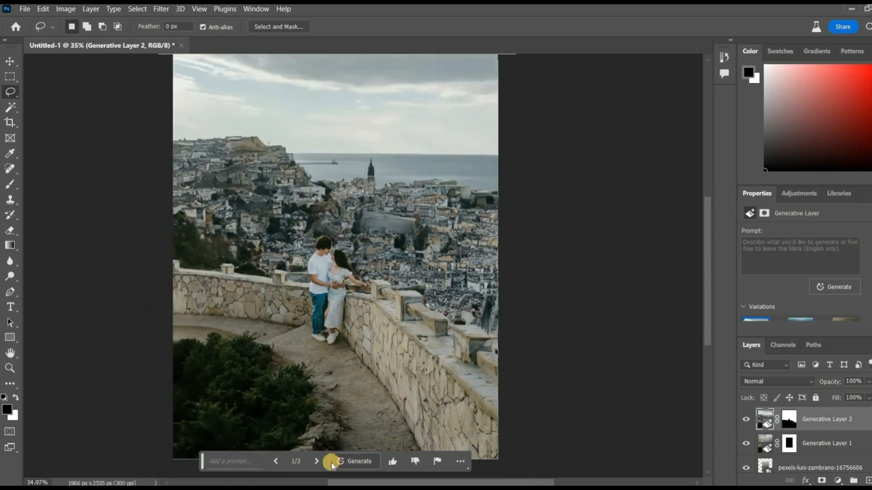
pyautogui.moveTo(169, 405)
pyautogui.mouseDown()
pyautogui.moveTo(304, 82)
pyautogui.moveTo(146, 288)
pyautogui.moveTo(171, 406)
pyautogui.mouseUp()
pyautogui.click(242, 422)
pyautogui.write('put a birds')
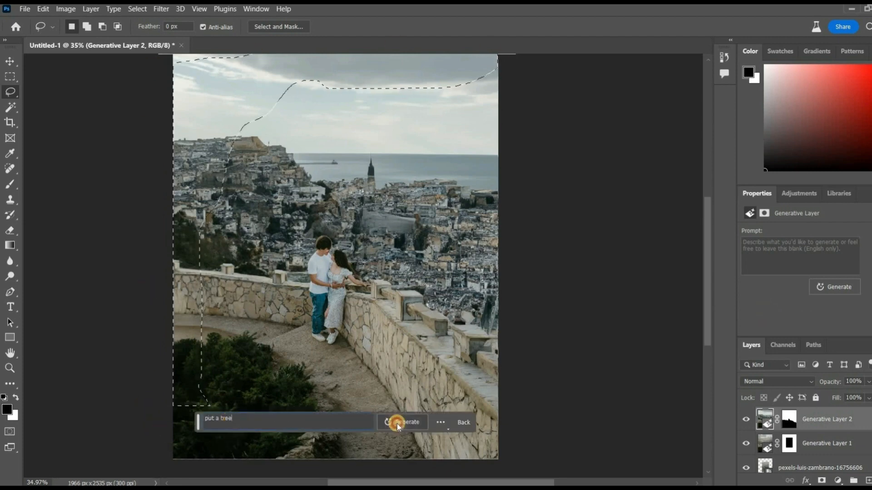
pyautogui.click(396, 421)
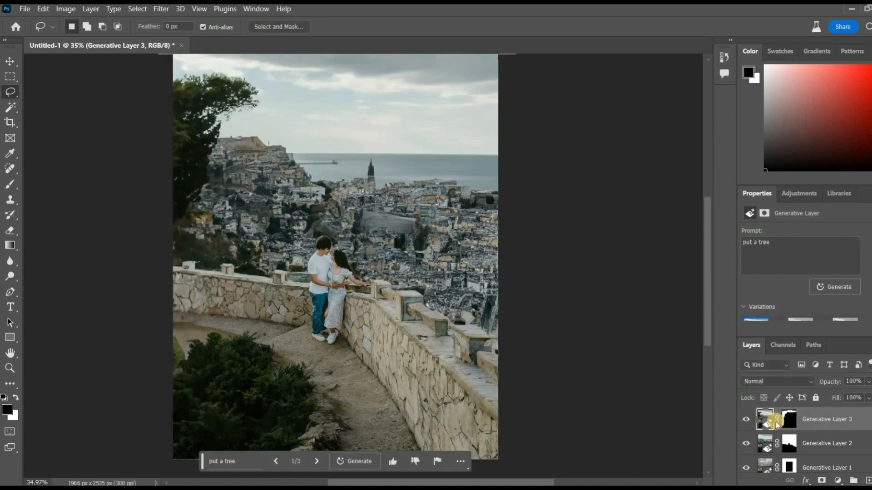
pyautogui.click(314, 463)
pyautogui.click(314, 463)
pyautogui.click(277, 463)
pyautogui.click(277, 463)
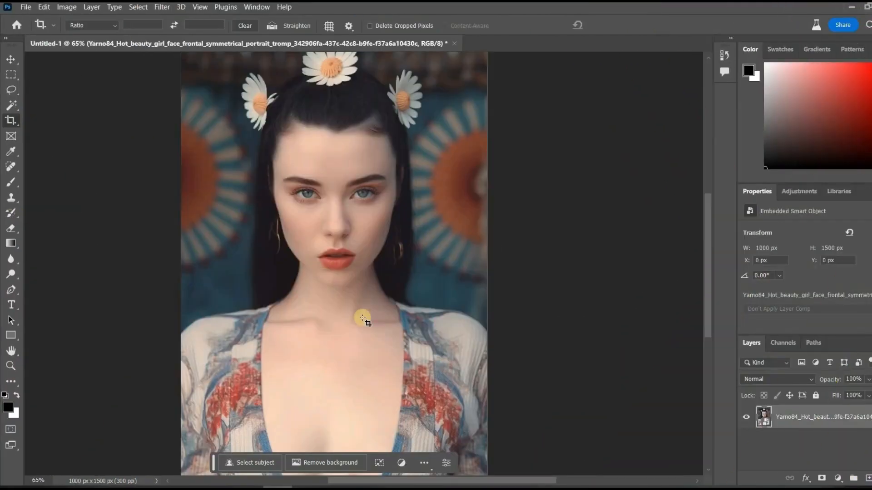
# Extend the portrait's canvas on all sides with the Crop tool to about 1568 × 2807 px, adding the most space below
pyautogui.press('c')
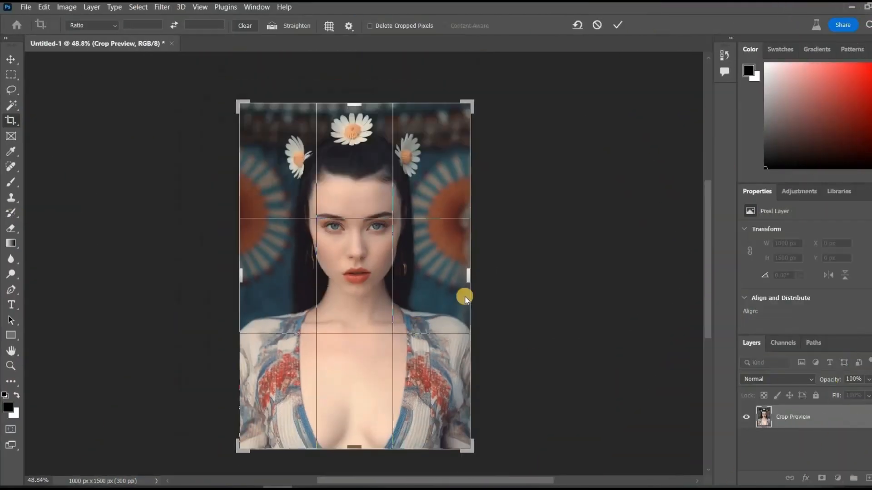
pyautogui.moveTo(465, 297); pyautogui.dragTo(472, 278)
pyautogui.moveTo(259, 277); pyautogui.dragTo(231, 277)
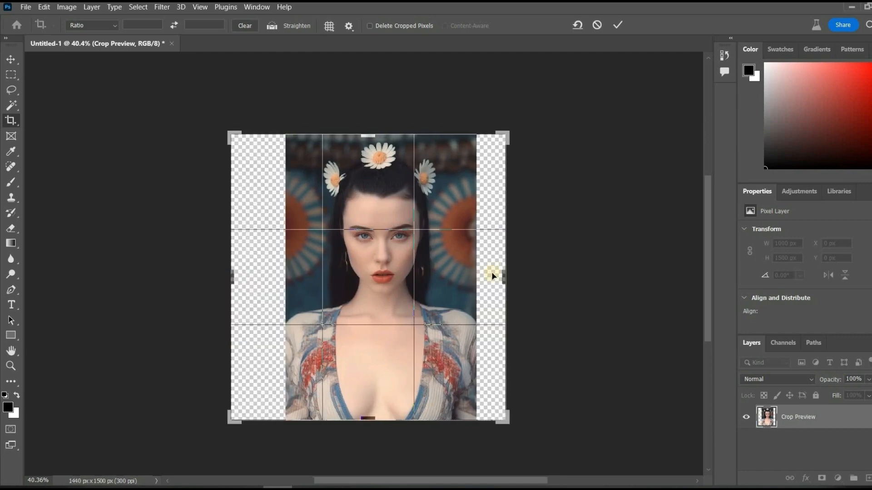
pyautogui.moveTo(368, 135); pyautogui.dragTo(369, 93)
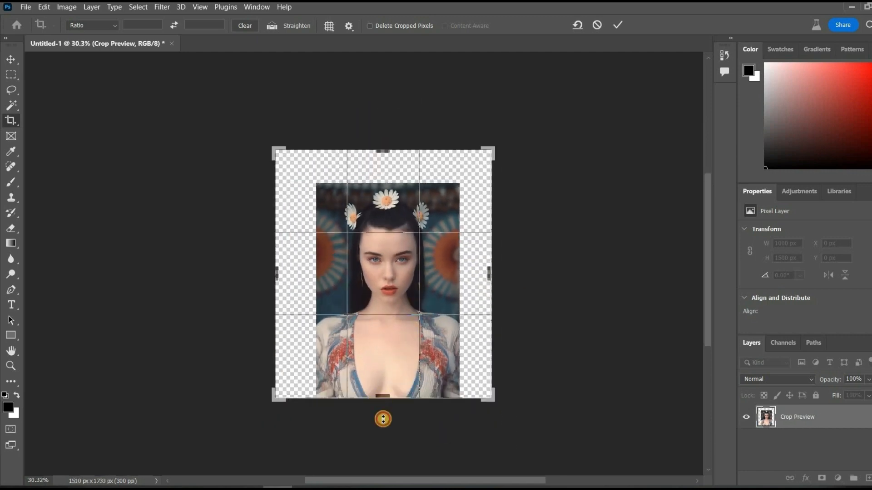
pyautogui.moveTo(383, 419); pyautogui.dragTo(383, 472)
# Select the empty canvas around the portrait with combined rectangular marquees that slightly overlap the photo's edges
pyautogui.click(11, 74)
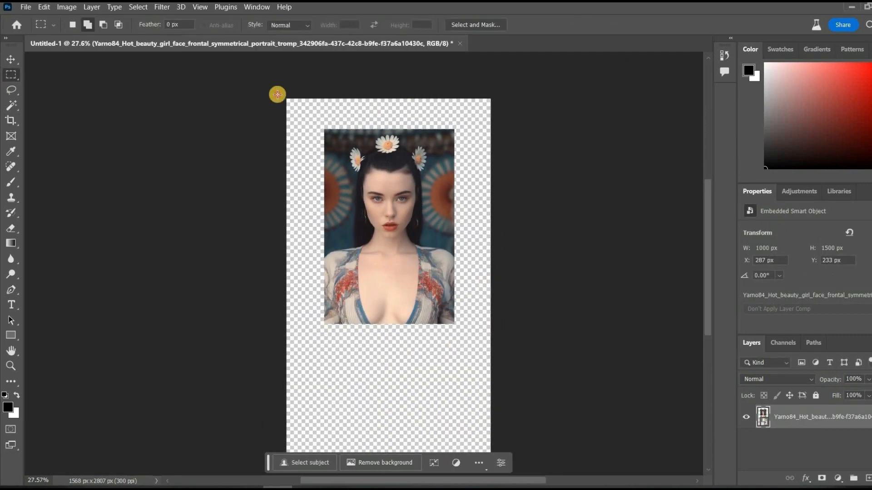
pyautogui.moveTo(277, 95); pyautogui.dragTo(329, 459)
pyautogui.moveTo(277, 287); pyautogui.dragTo(496, 459)
pyautogui.moveTo(502, 63); pyautogui.dragTo(550, 103)
pyautogui.scroll(1, 552, 152)
# Fill the area around the portrait using Generative Fill with a blank prompt and compare the three variations
pyautogui.click(263, 459)
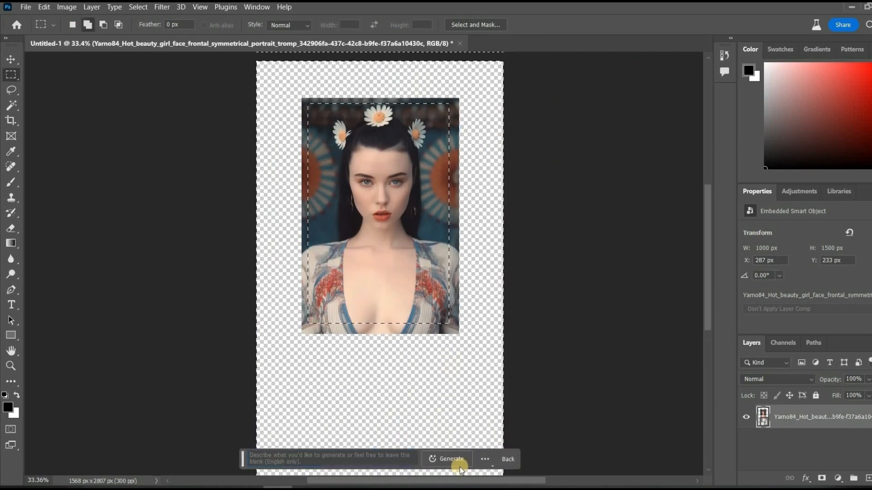
pyautogui.click(459, 465)
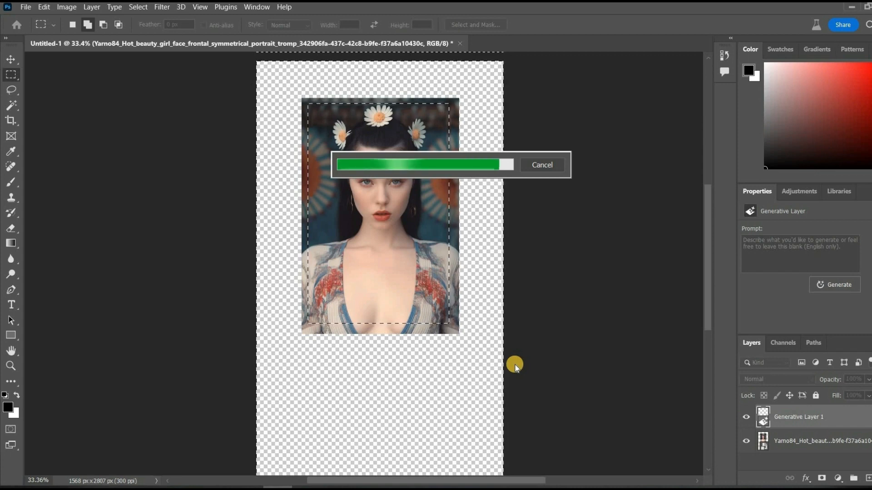
pyautogui.scroll(-2, 513, 360)
pyautogui.scroll(-1, 469, 288)
pyautogui.click(368, 450)
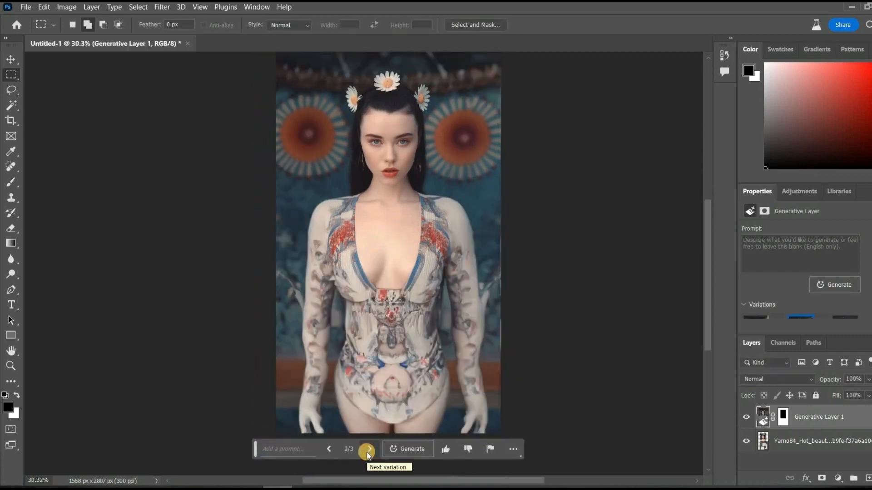
pyautogui.click(368, 450)
# Generate more variations of the portrait's extension with a blank prompt, browse them and choose the first
pyautogui.click(392, 449)
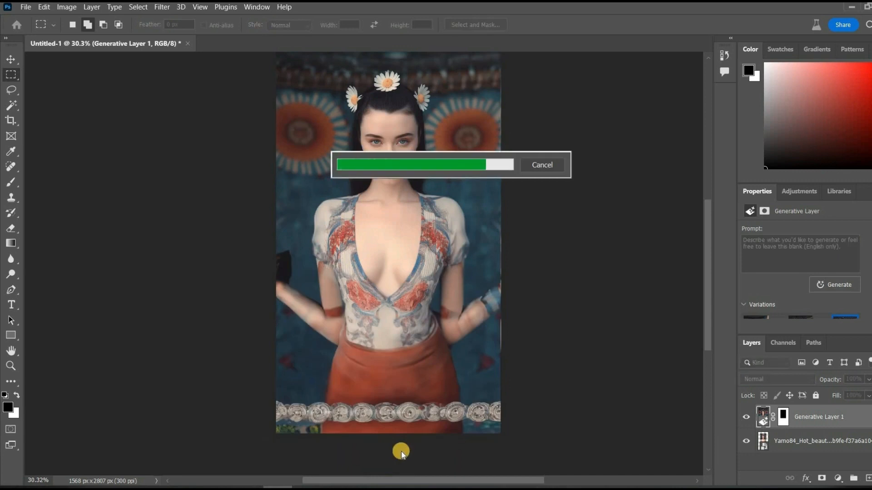
pyautogui.click(371, 450)
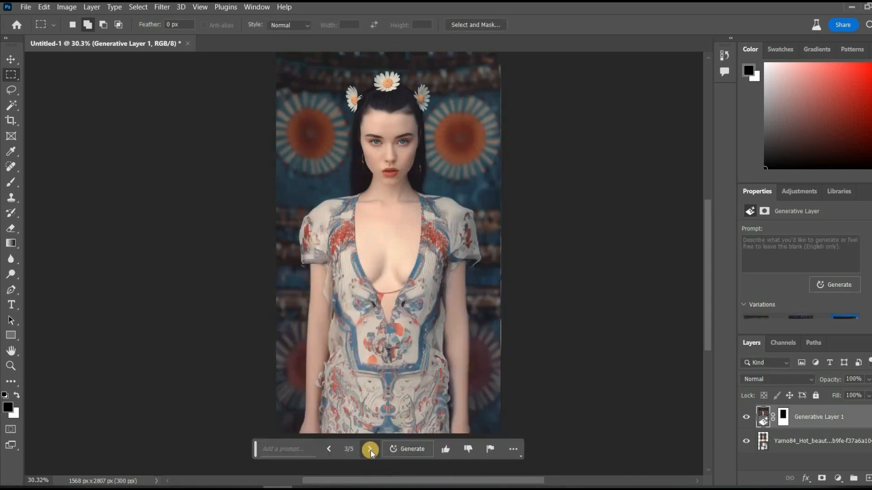
pyautogui.click(371, 449)
pyautogui.click(371, 450)
pyautogui.click(370, 449)
pyautogui.click(370, 450)
pyautogui.scroll(-1, 411, 386)
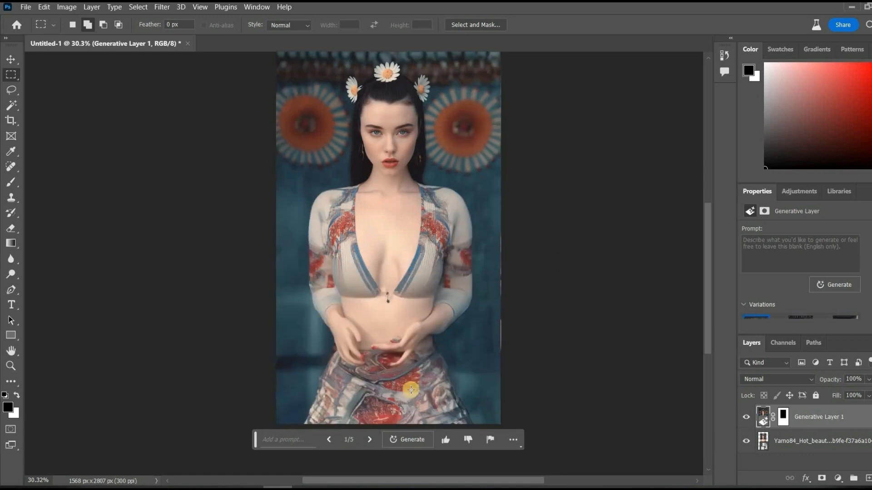
# Lasso the woman's hand on the image's left side and regenerate it using Generative Fill with a blank prompt
pyautogui.scroll(5, 412, 379)
pyautogui.press('l')
pyautogui.moveTo(255, 249)
pyautogui.mouseDown()
pyautogui.moveTo(204, 341)
pyautogui.moveTo(268, 268)
pyautogui.mouseUp()
pyautogui.click(295, 369)
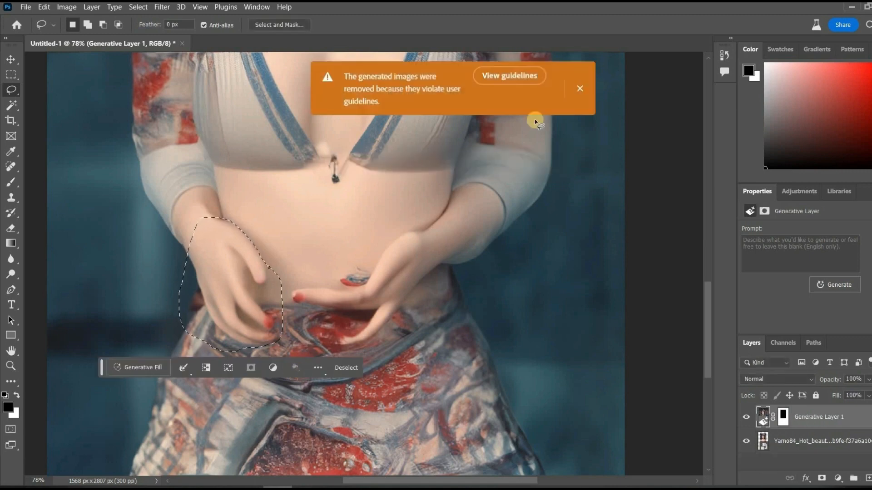
pyautogui.click(288, 371)
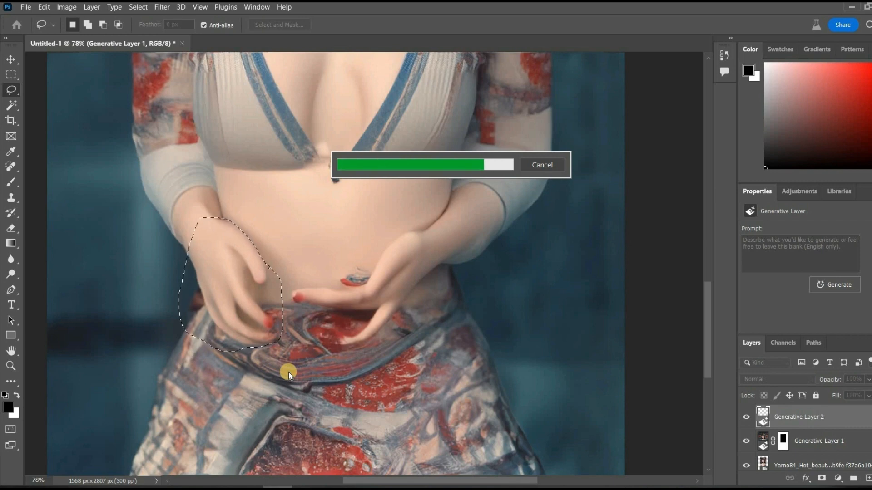
# Lasso the woman's other hand, regenerate it using Generative Fill with a blank prompt, and choose the second variation
pyautogui.moveTo(428, 227)
pyautogui.mouseDown()
pyautogui.moveTo(290, 317)
pyautogui.moveTo(434, 226)
pyautogui.mouseUp()
pyautogui.click(314, 361)
pyautogui.click(434, 379)
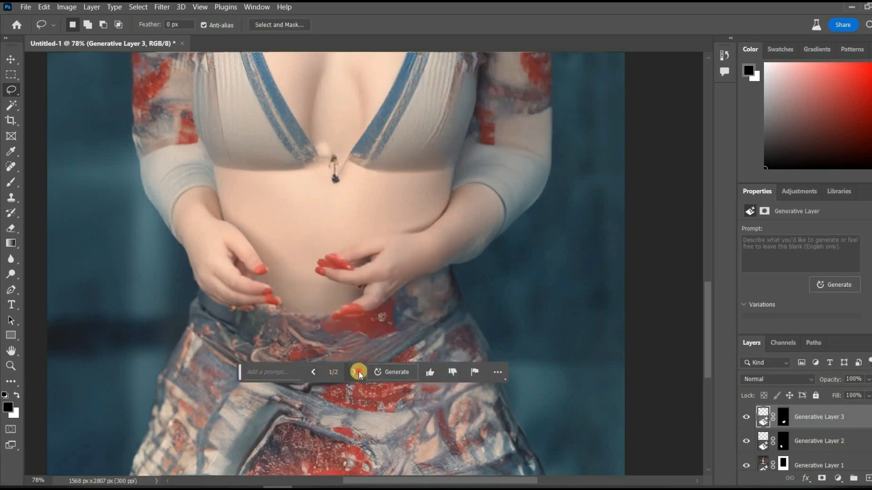
pyautogui.scroll(-6, 452, 267)
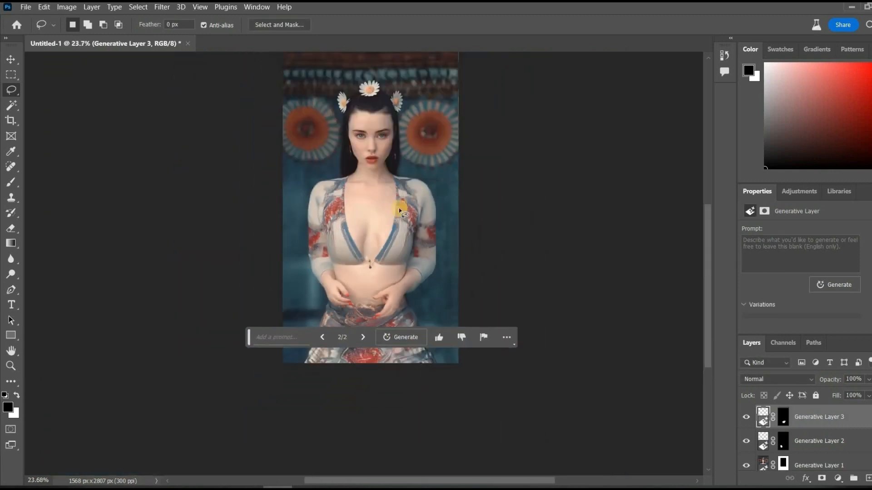
pyautogui.scroll(2, 399, 210)
pyautogui.scroll(3, 230, 210)
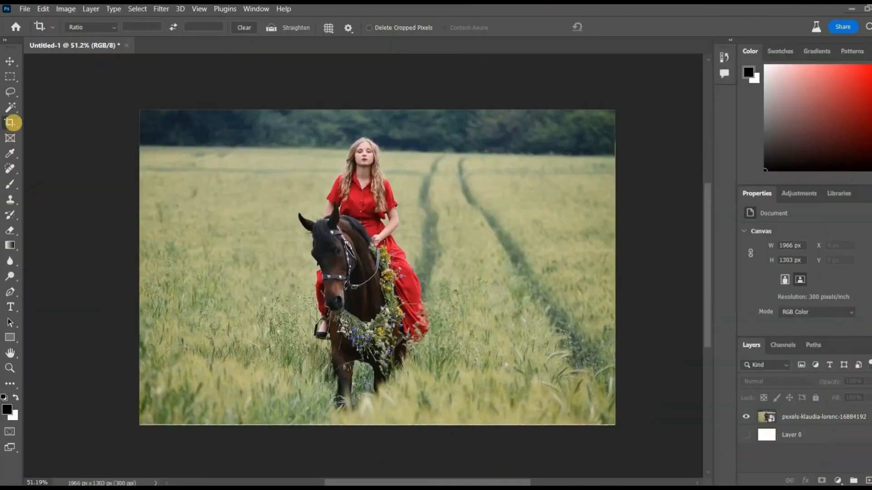
# Extend the canvas of the horse rider photo above and below the image to 1966 x 2600 px using the Crop tool
pyautogui.press('c')
pyautogui.moveTo(375, 143); pyautogui.dragTo(381, 62)
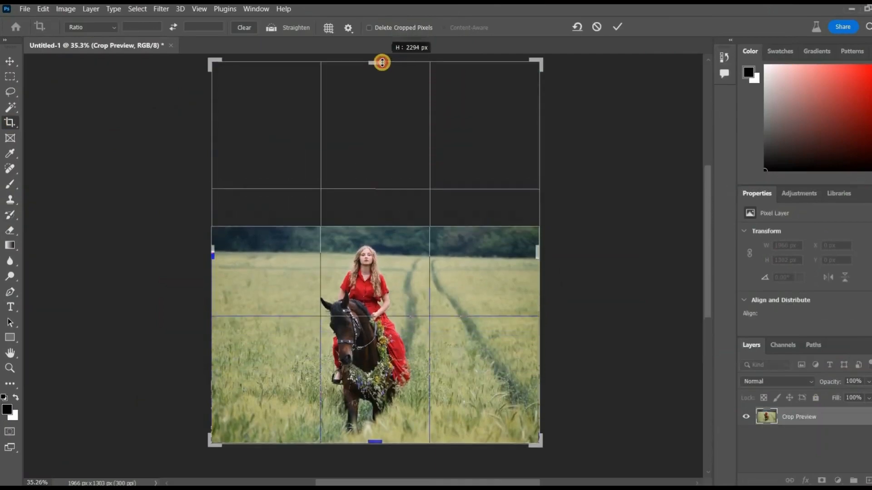
pyautogui.moveTo(376, 403); pyautogui.dragTo(375, 439)
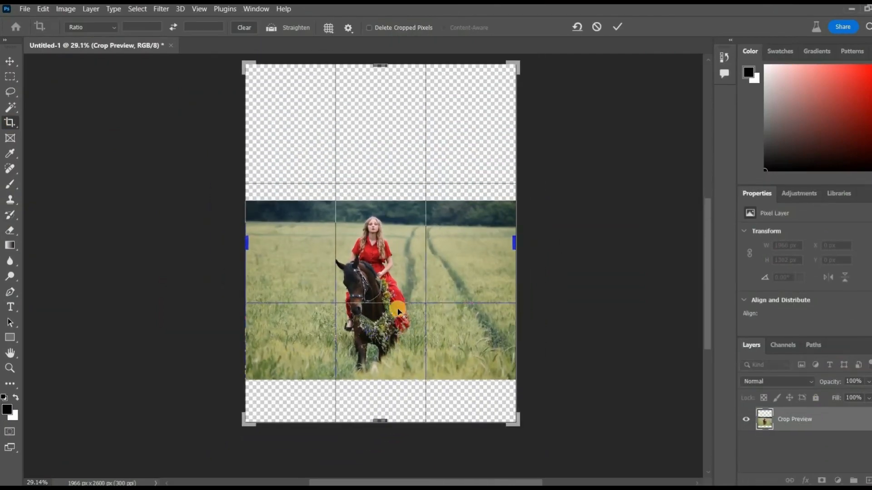
pyautogui.scroll(1, 398, 312)
pyautogui.click(615, 29)
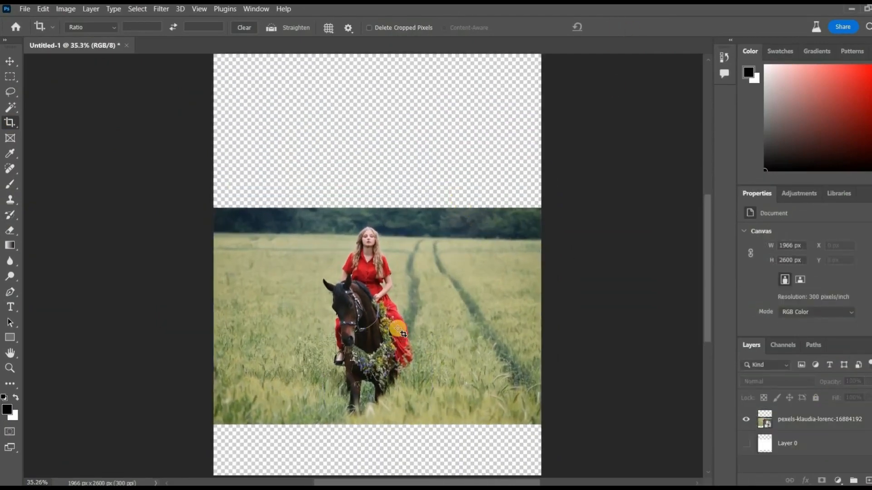
# Select the empty areas above and below the horse rider photo with a slight overlap and fill them using Generative Fill with a blank prompt
pyautogui.press('m')
pyautogui.moveTo(230, 69); pyautogui.dragTo(496, 259)
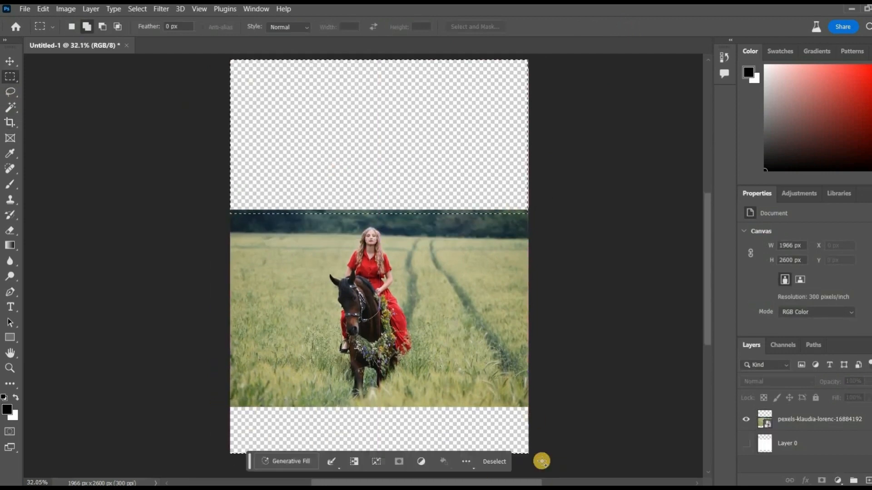
pyautogui.click(440, 466)
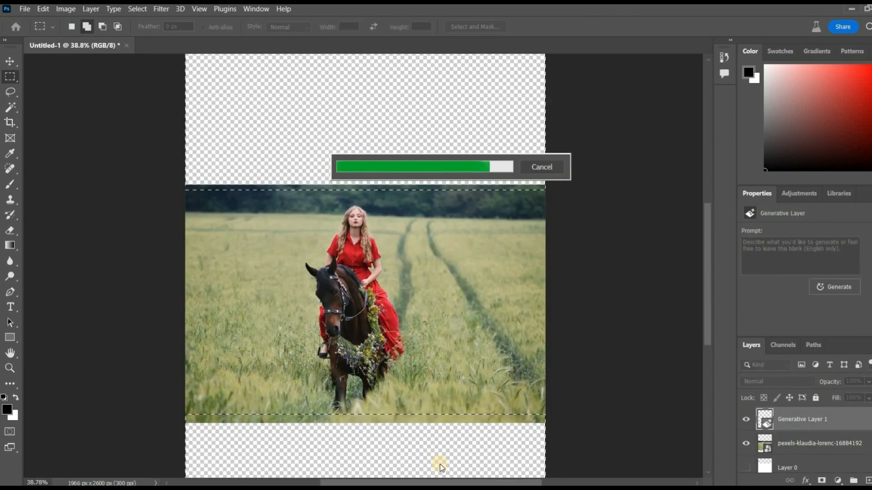
pyautogui.scroll(-2, 422, 341)
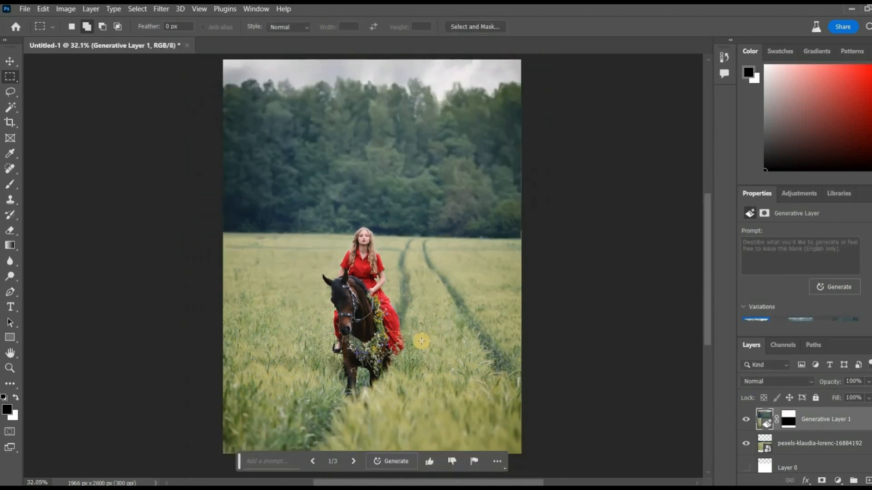
# Lasso an area of the field to the right of the rider, generate a "horse" there, and choose the third variation
pyautogui.press('l')
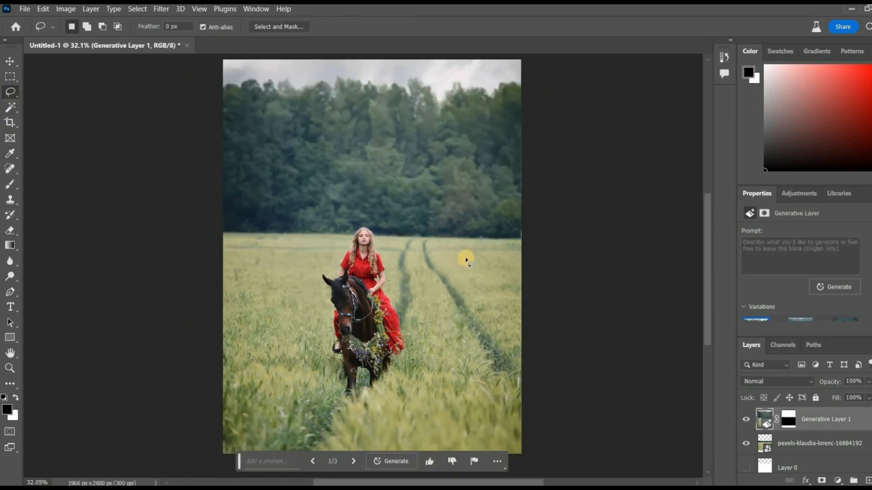
pyautogui.moveTo(465, 260); pyautogui.dragTo(462, 266)
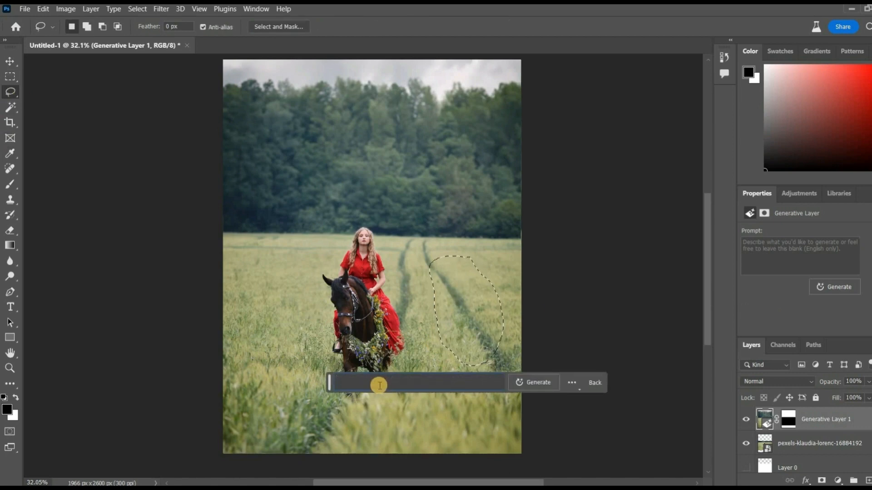
pyautogui.click(548, 385)
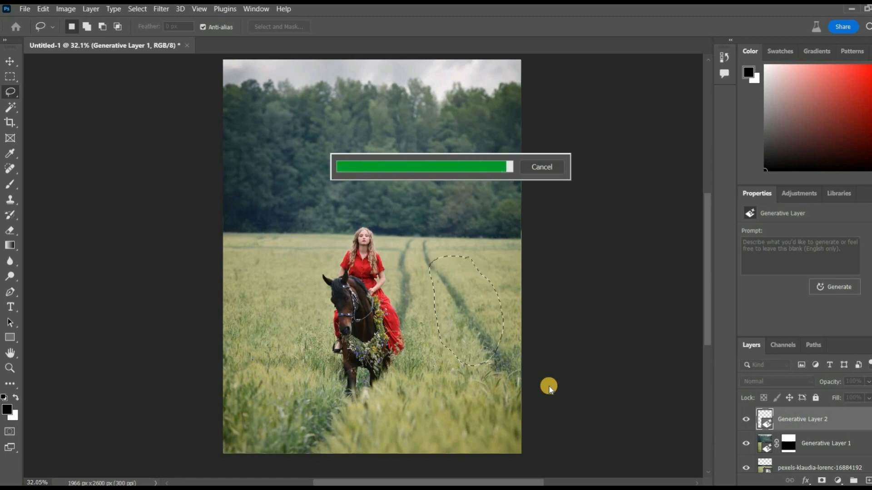
pyautogui.click(444, 386)
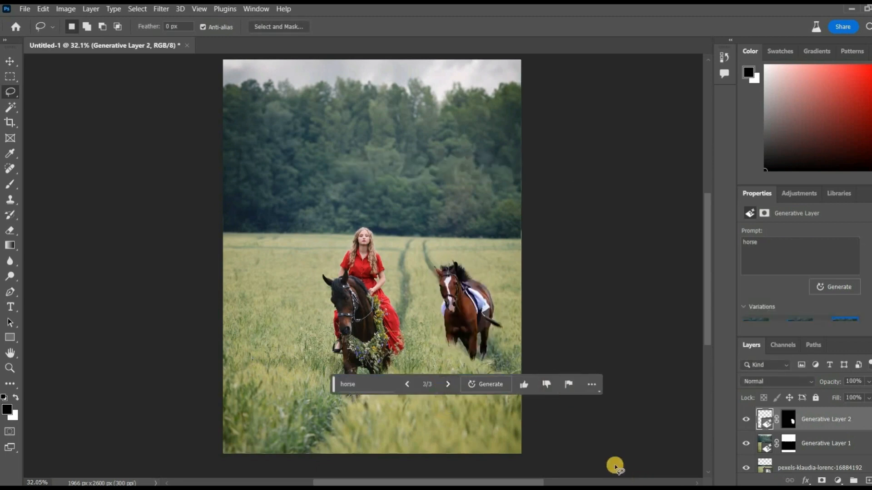
# Lasso the woman's eyes, add "sunglasses" using Generative Fill, and browse the variations
pyautogui.scroll(6, 363, 236)
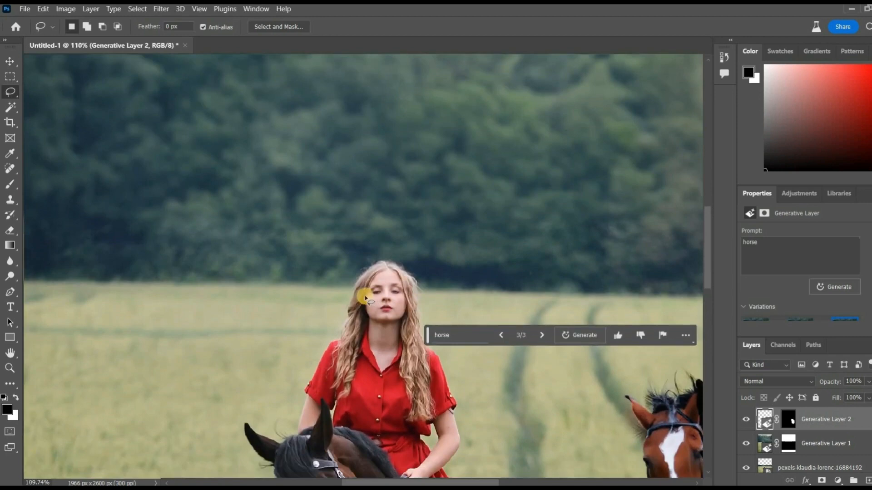
pyautogui.moveTo(365, 297)
pyautogui.mouseDown()
pyautogui.moveTo(405, 296)
pyautogui.moveTo(380, 283)
pyautogui.moveTo(380, 303)
pyautogui.mouseUp()
pyautogui.click(296, 317)
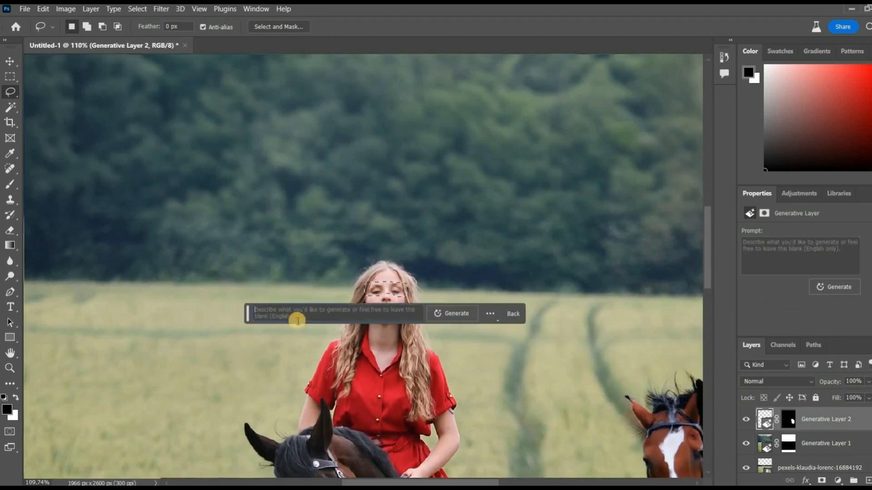
pyautogui.write('sunglasses')
pyautogui.click(468, 320)
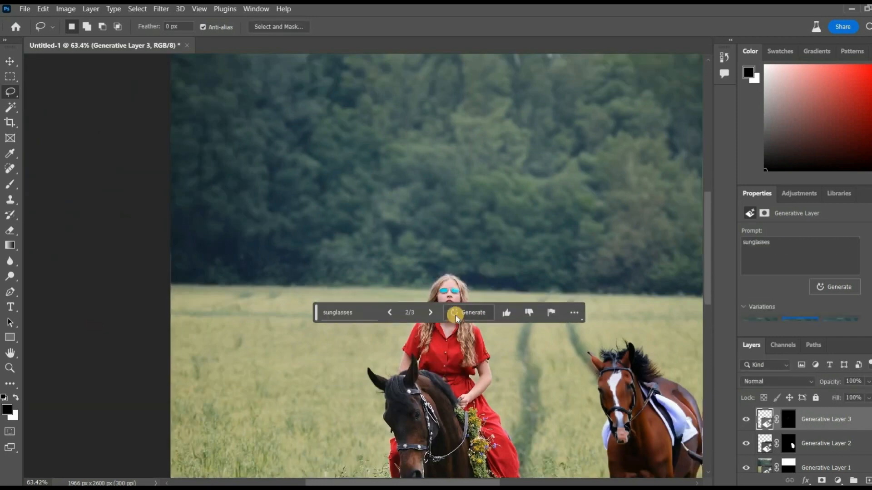
pyautogui.click(430, 312)
pyautogui.moveTo(317, 312); pyautogui.dragTo(167, 404)
pyautogui.hotkey('ctrl', '0')
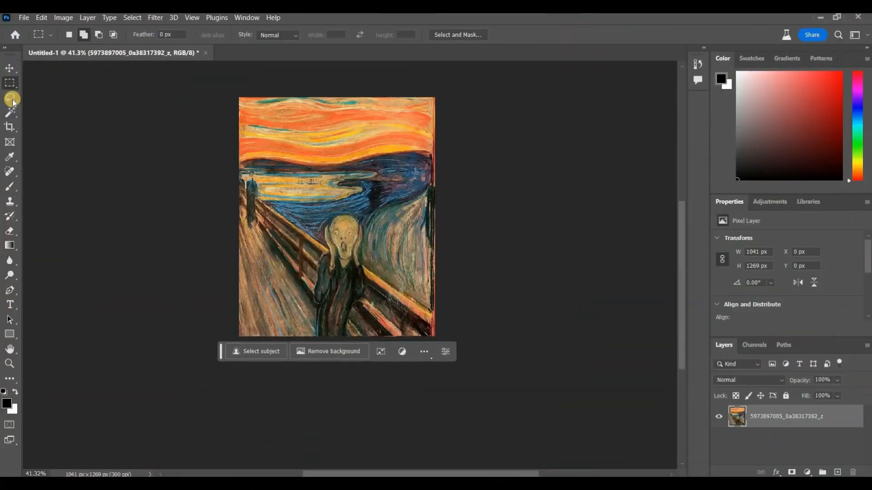
# Extend the canvas of The Scream painting downward to 1041 x 1830 px using the Crop tool
pyautogui.click(10, 127)
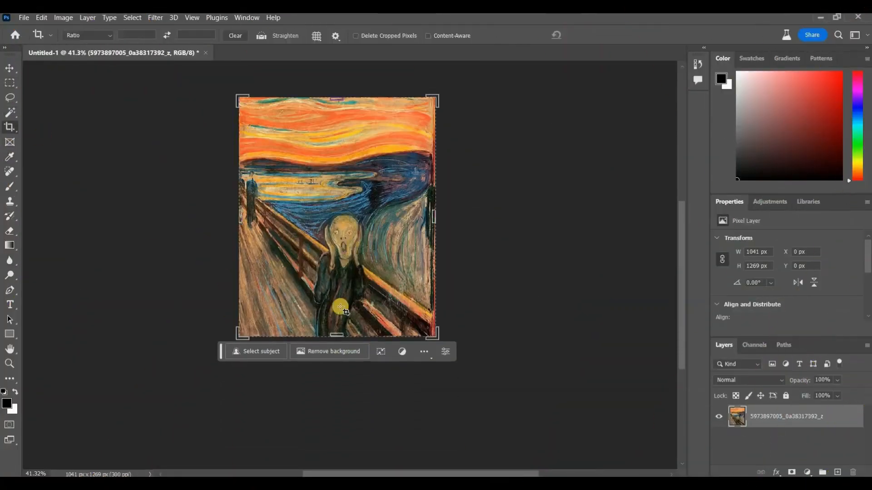
pyautogui.moveTo(336, 336); pyautogui.dragTo(331, 384)
pyautogui.press('Return')
# Select the empty area below the painting with a slight overlap, fill it using Generative Fill with a blank prompt, and compare the variations
pyautogui.press('m')
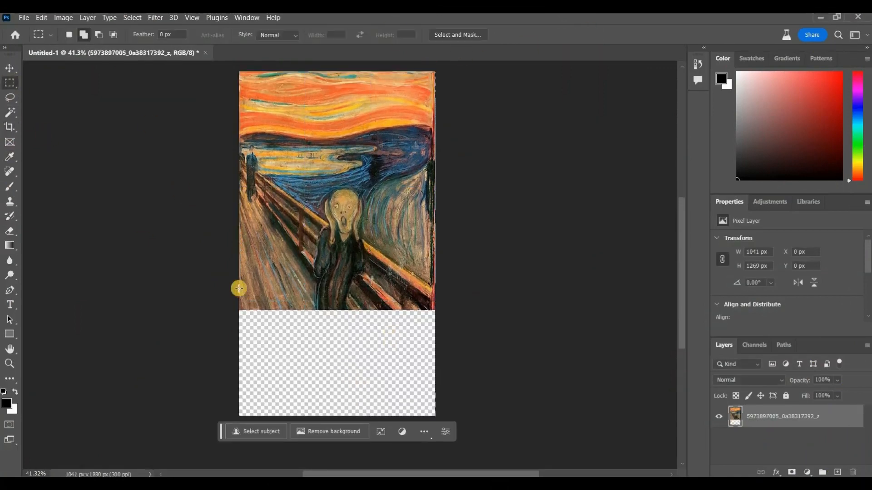
pyautogui.moveTo(239, 288); pyautogui.dragTo(435, 415)
pyautogui.click(257, 430)
pyautogui.click(391, 429)
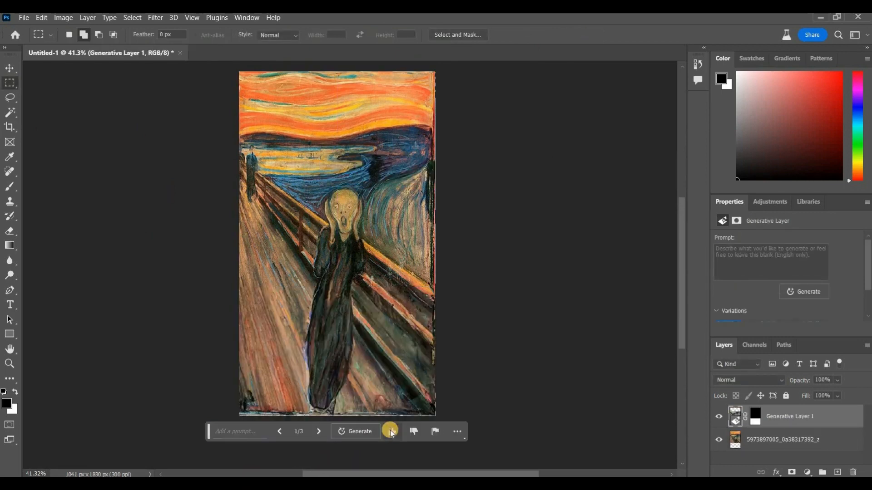
pyautogui.click(319, 431)
pyautogui.click(318, 431)
# Generate more variations of the painting's lower extension with a blank prompt, browse them and choose the first
pyautogui.click(358, 432)
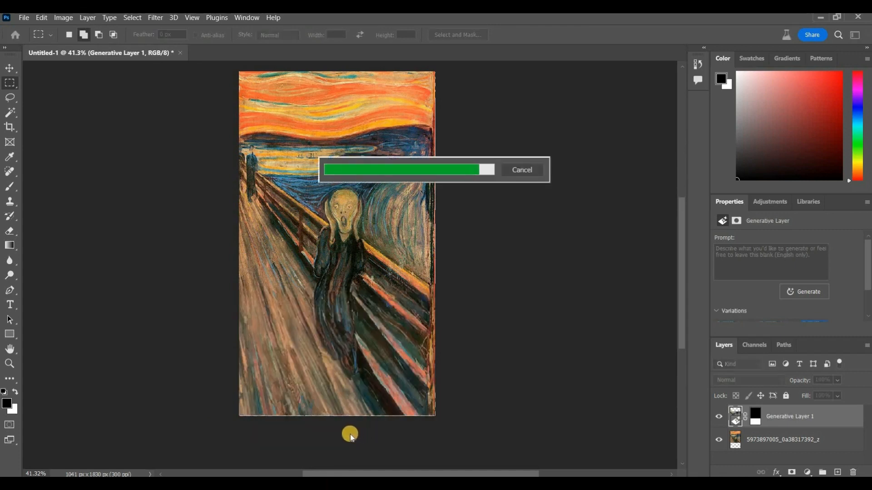
pyautogui.click(319, 431)
pyautogui.click(319, 431)
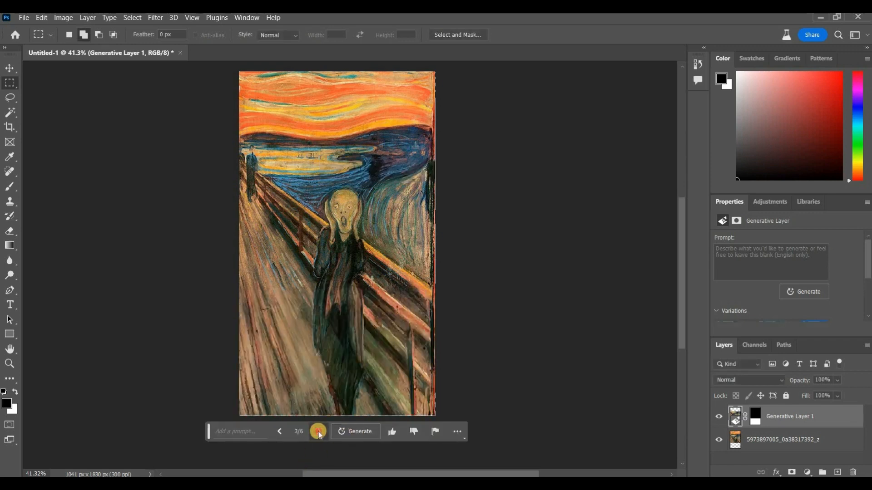
pyautogui.click(319, 432)
pyautogui.click(318, 431)
pyautogui.click(319, 431)
pyautogui.click(318, 432)
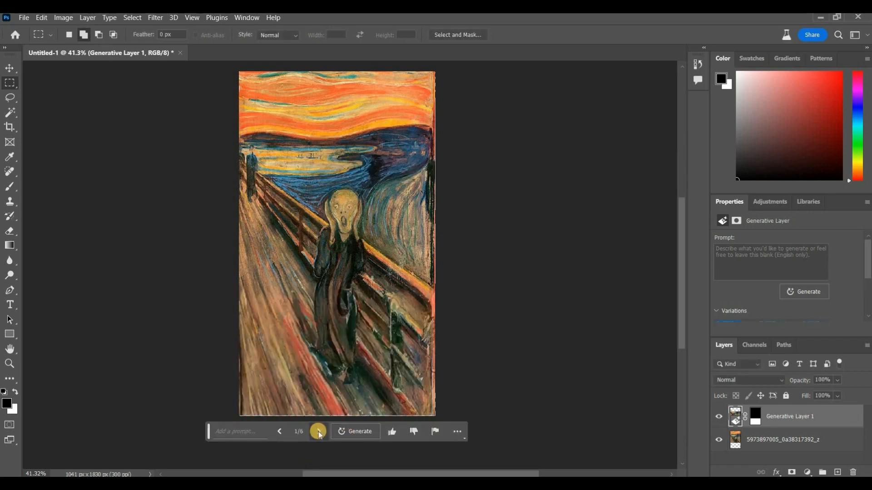
# Extend the painting's canvas to the left to 1511 x 1830 px using the Crop tool
pyautogui.hotkey('ctrl', '-')
pyautogui.click(10, 127)
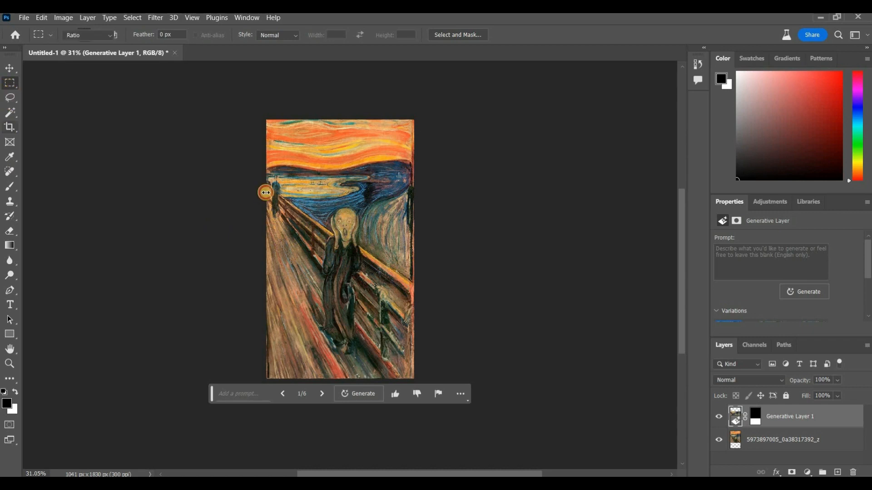
pyautogui.moveTo(266, 193); pyautogui.dragTo(230, 249)
pyautogui.press('Return')
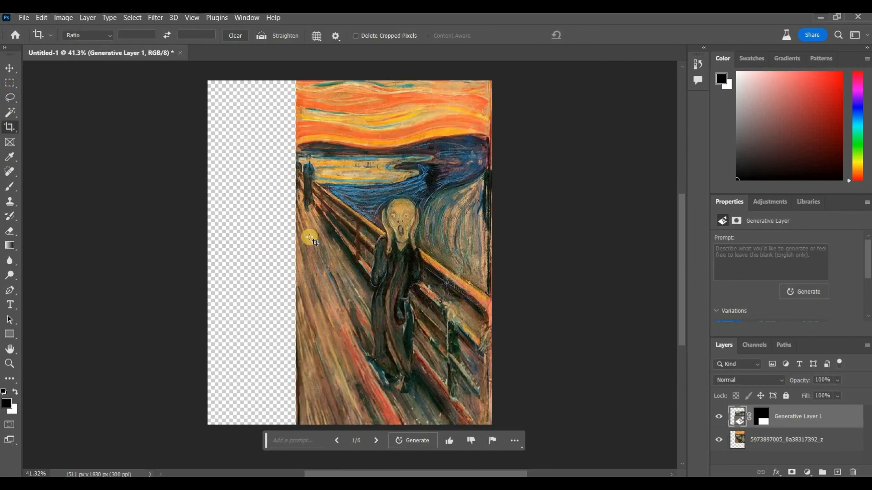
# Select the empty strip on the painting's left side with a slight overlap and fill it using Generative Fill with a blank prompt
pyautogui.press('m')
pyautogui.moveTo(307, 69)
pyautogui.mouseDown()
pyautogui.moveTo(224, 188)
pyautogui.moveTo(145, 386)
pyautogui.mouseUp()
pyautogui.click(211, 438)
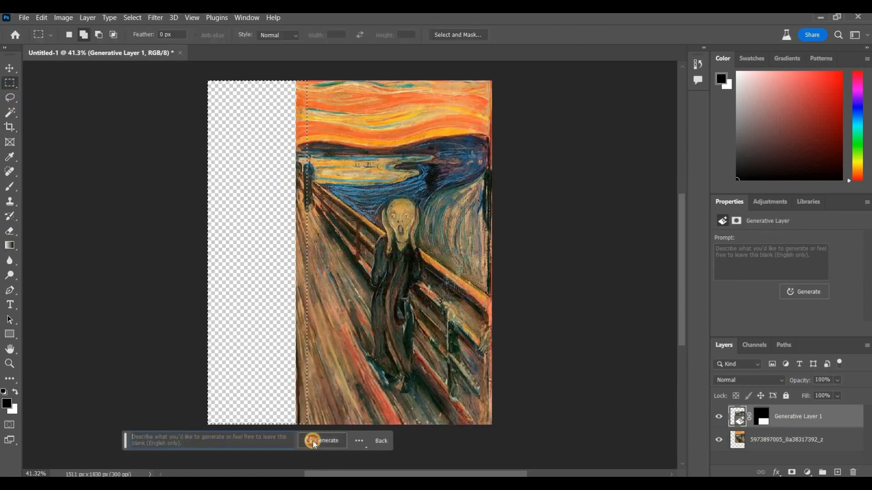
pyautogui.click(312, 439)
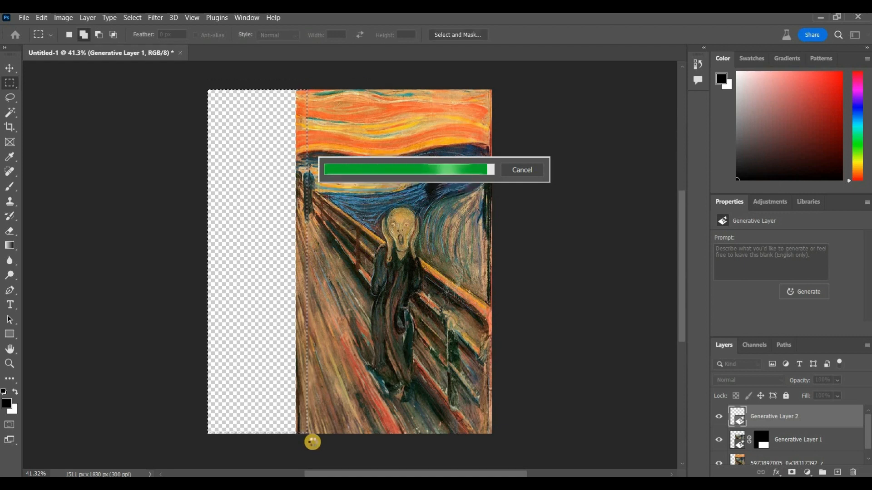
# Compare the variations of the painting's left extension and generate more with a blank prompt, keeping the first one
pyautogui.click(241, 450)
pyautogui.click(239, 449)
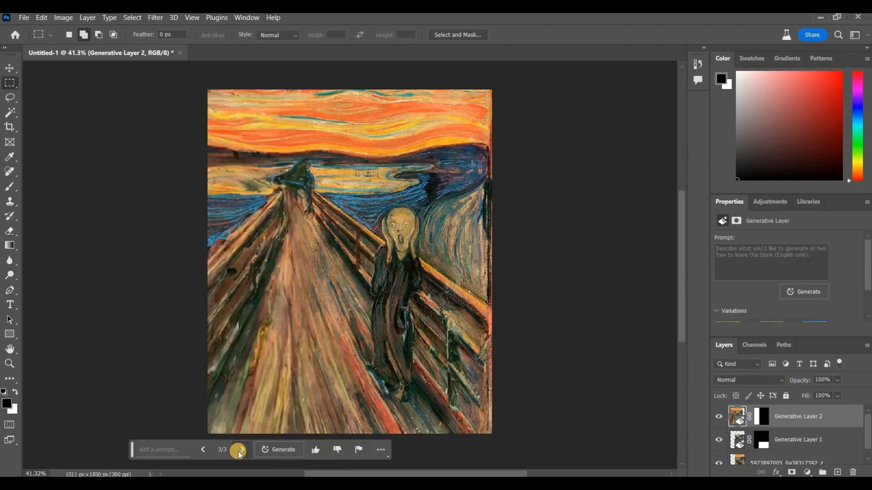
pyautogui.click(208, 449)
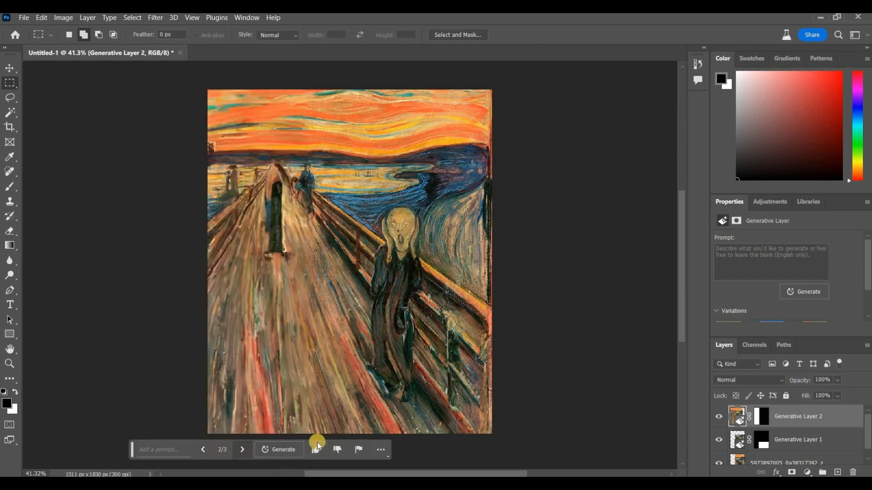
pyautogui.click(286, 449)
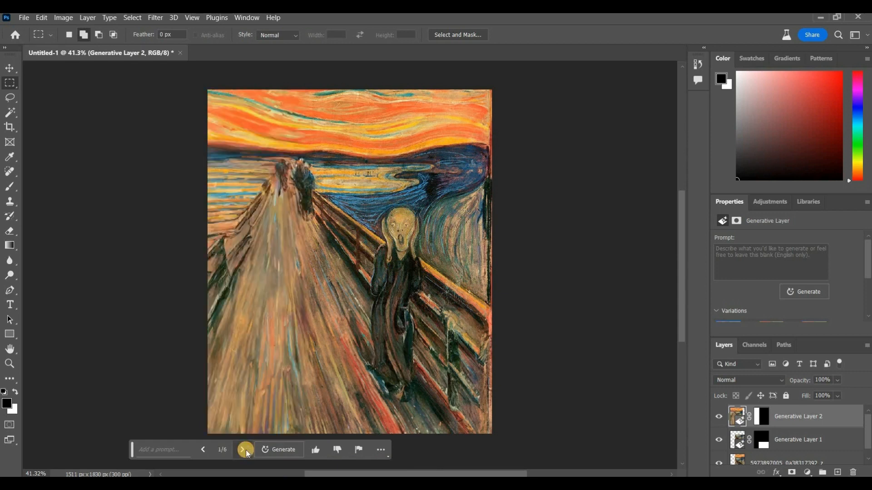
# Extend the painting's canvas to the right to 1985 x 1830 px and fill the empty strip using Generative Fill with a blank prompt
pyautogui.click(10, 128)
pyautogui.moveTo(491, 259); pyautogui.dragTo(535, 259)
pyautogui.click(10, 82)
pyautogui.moveTo(441, 86); pyautogui.dragTo(576, 440)
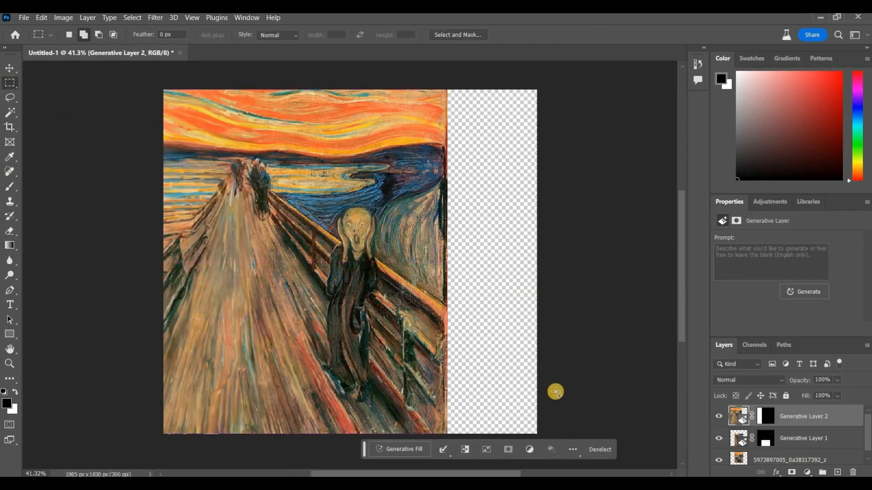
pyautogui.click(404, 450)
pyautogui.click(560, 452)
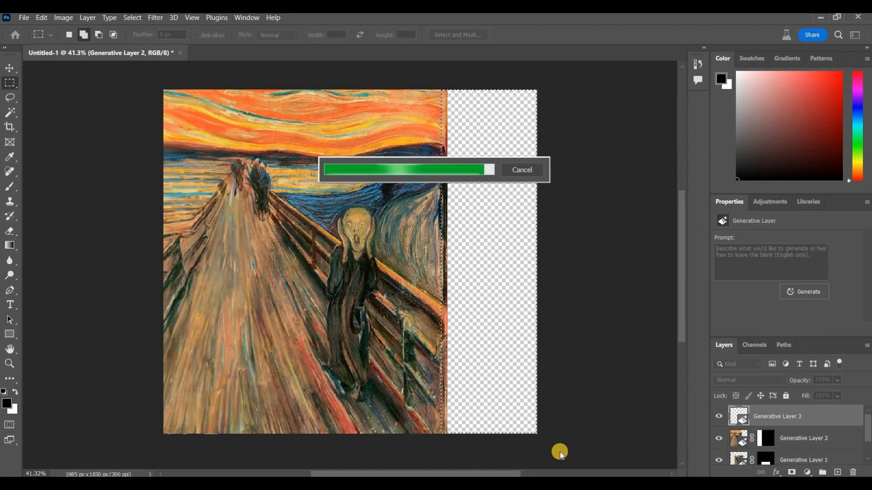
# Generate more variations of the painting's right extension with a blank prompt, compare them all and choose the second
pyautogui.click(463, 448)
pyautogui.click(463, 448)
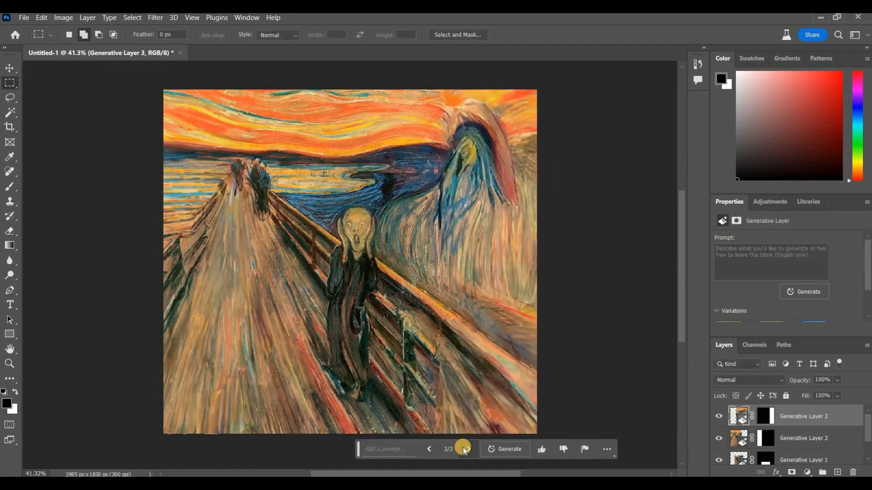
pyautogui.click(497, 448)
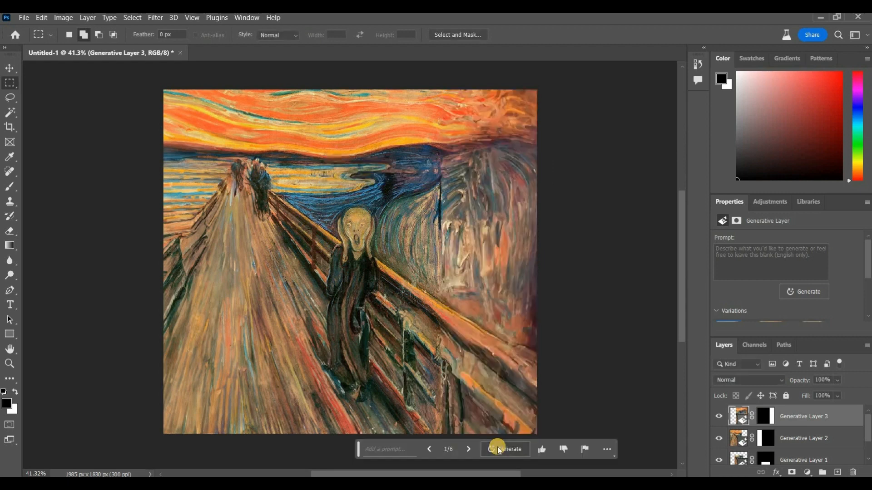
pyautogui.click(465, 445)
pyautogui.click(465, 446)
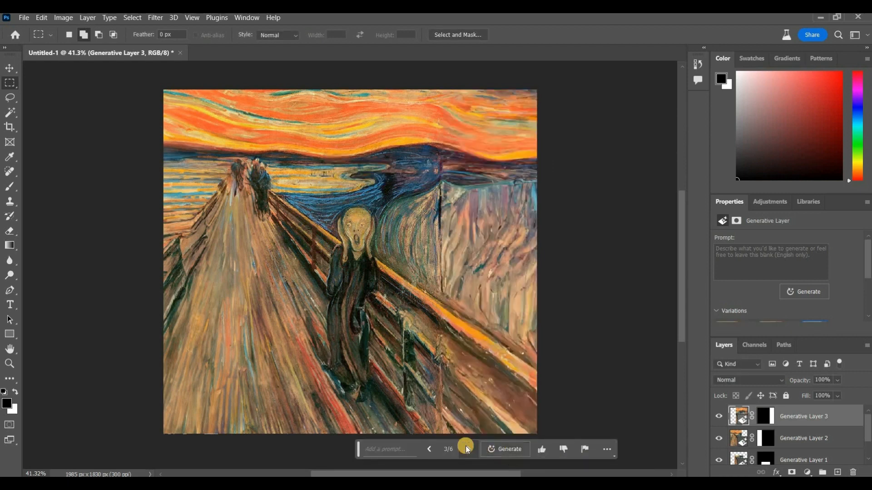
pyautogui.click(465, 445)
pyautogui.click(465, 446)
pyautogui.click(465, 446)
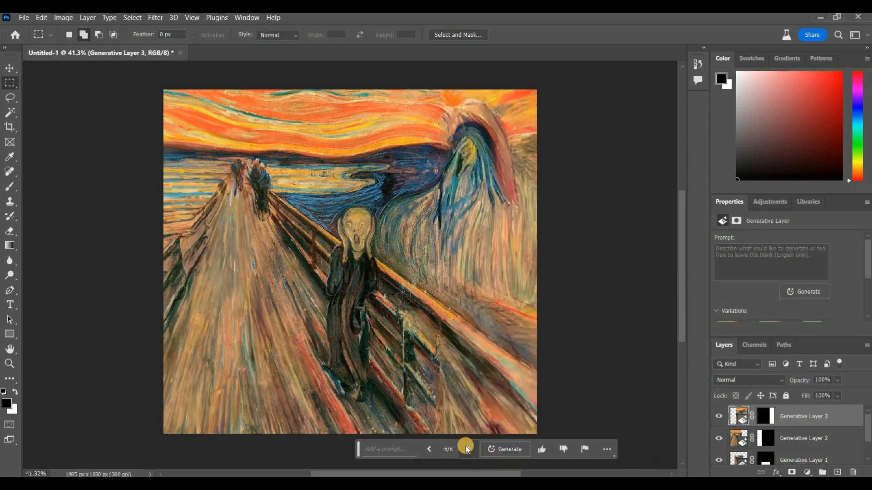
pyautogui.click(465, 446)
pyautogui.click(464, 445)
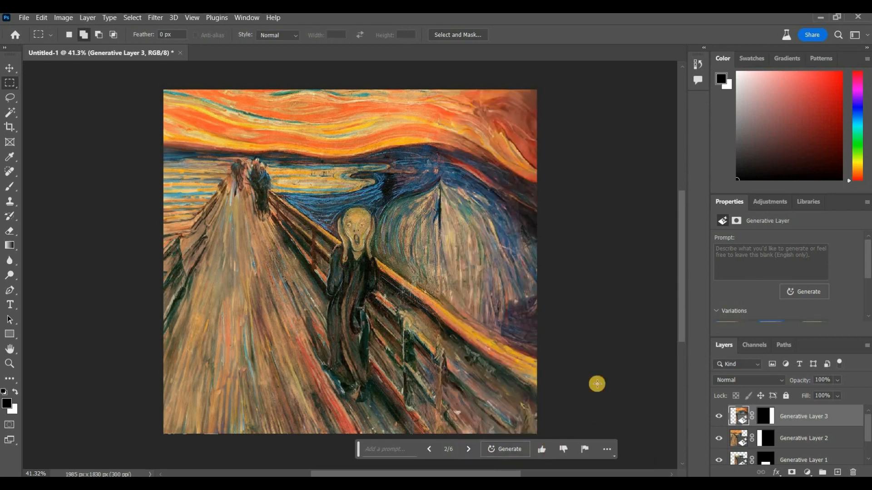
# Lasso the dome-shaped hill at the painting's right, replace it using Generative Fill with a blank prompt, and compare the variations
pyautogui.moveTo(409, 238)
pyautogui.mouseDown()
pyautogui.moveTo(529, 194)
pyautogui.moveTo(422, 168)
pyautogui.mouseUp()
pyautogui.click(389, 356)
pyautogui.click(533, 356)
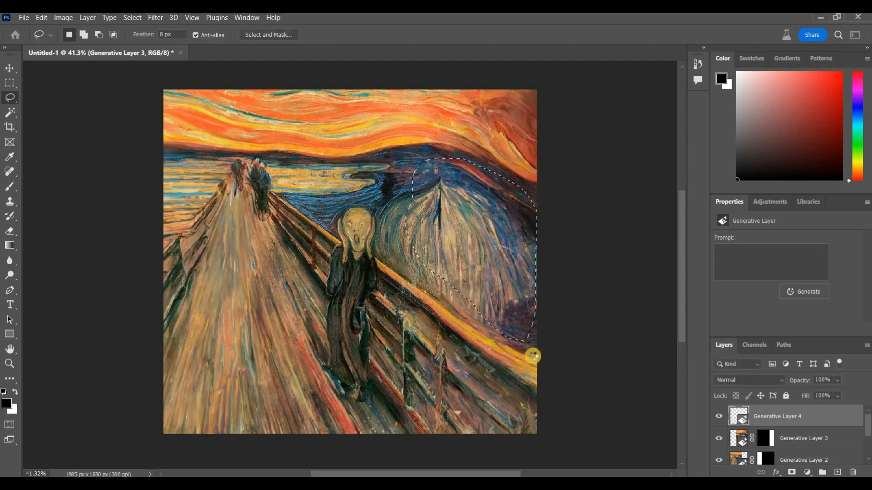
pyautogui.click(451, 362)
pyautogui.click(451, 362)
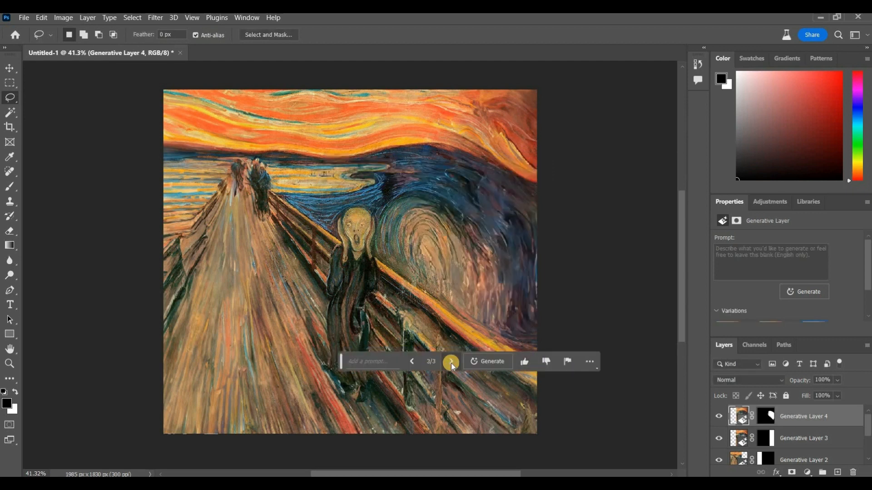
pyautogui.click(451, 363)
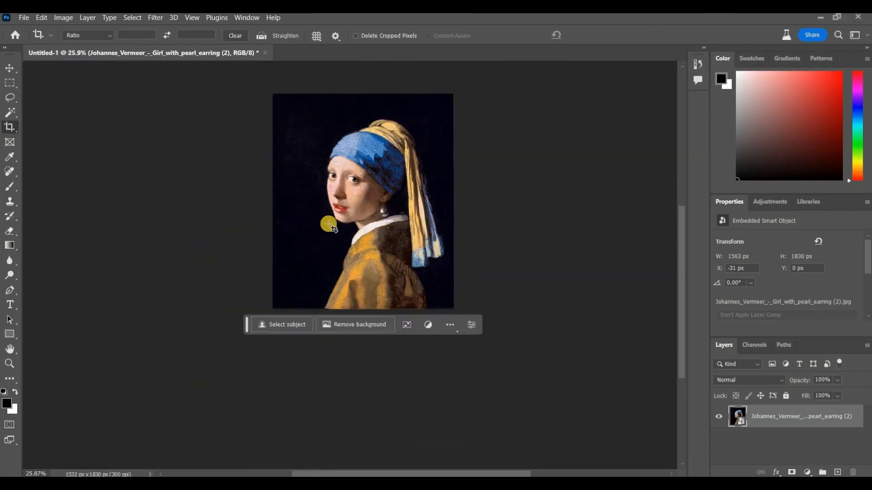
# Extend the pearl earring portrait's canvas downward to 1532 x 3050 px and fill the empty area using Generative Fill with a blank prompt
pyautogui.moveTo(362, 307)
pyautogui.mouseDown()
pyautogui.moveTo(360, 370)
pyautogui.moveTo(370, 358)
pyautogui.mouseUp()
pyautogui.click(595, 35)
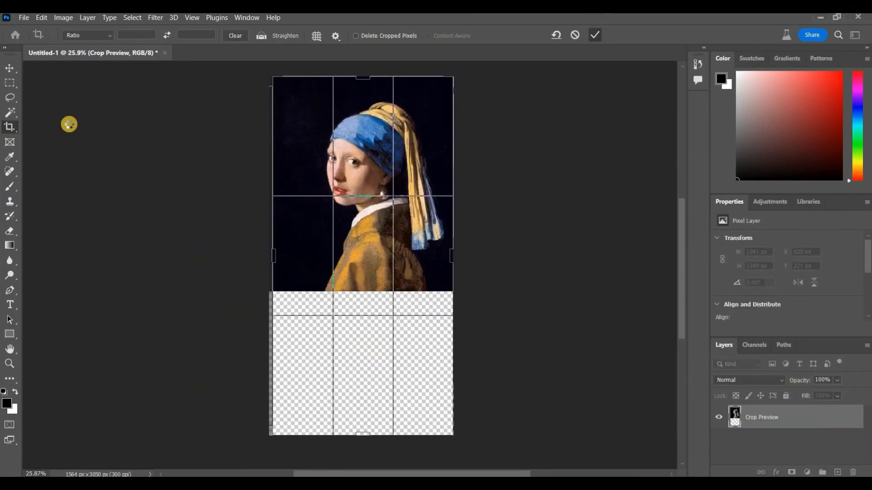
pyautogui.click(10, 84)
pyautogui.moveTo(272, 275); pyautogui.dragTo(457, 446)
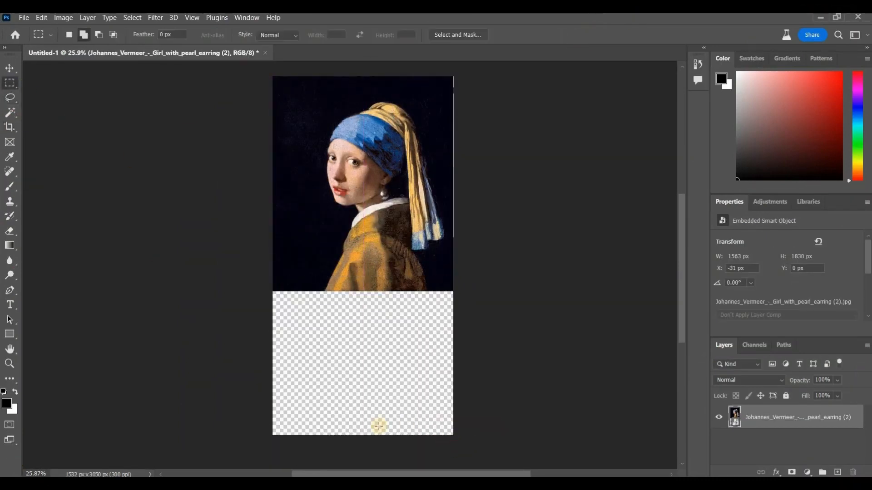
pyautogui.click(277, 450)
pyautogui.click(425, 451)
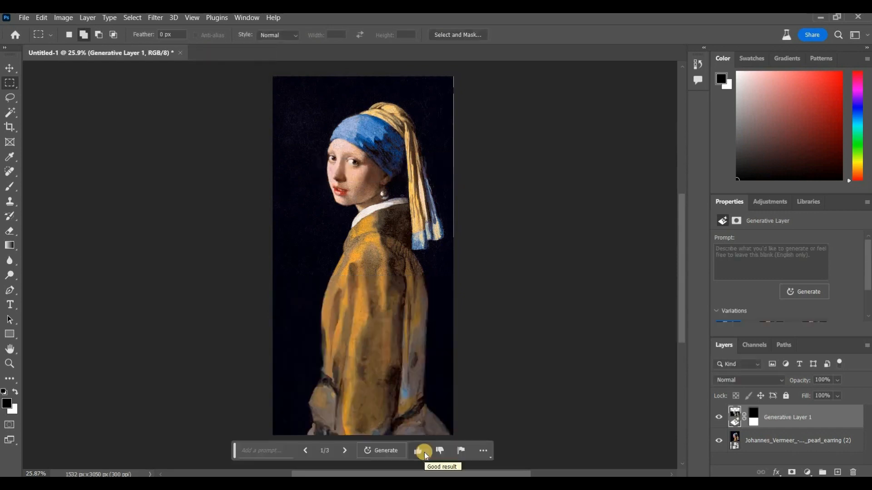
# Compare the three variations of the portrait's lower extension and return to the first one
pyautogui.click(342, 451)
pyautogui.click(341, 451)
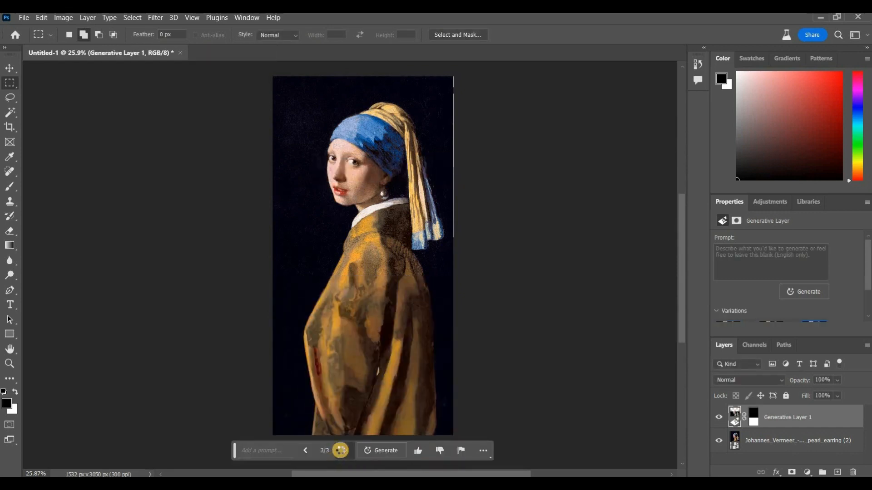
pyautogui.click(342, 452)
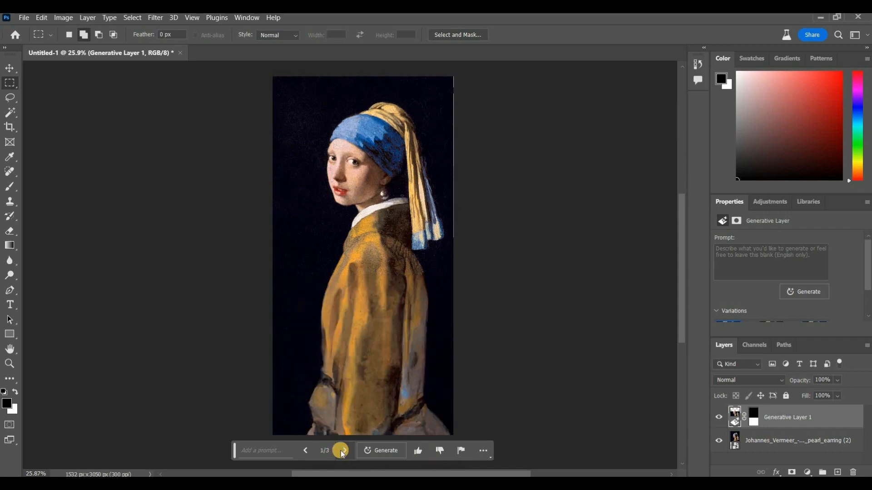